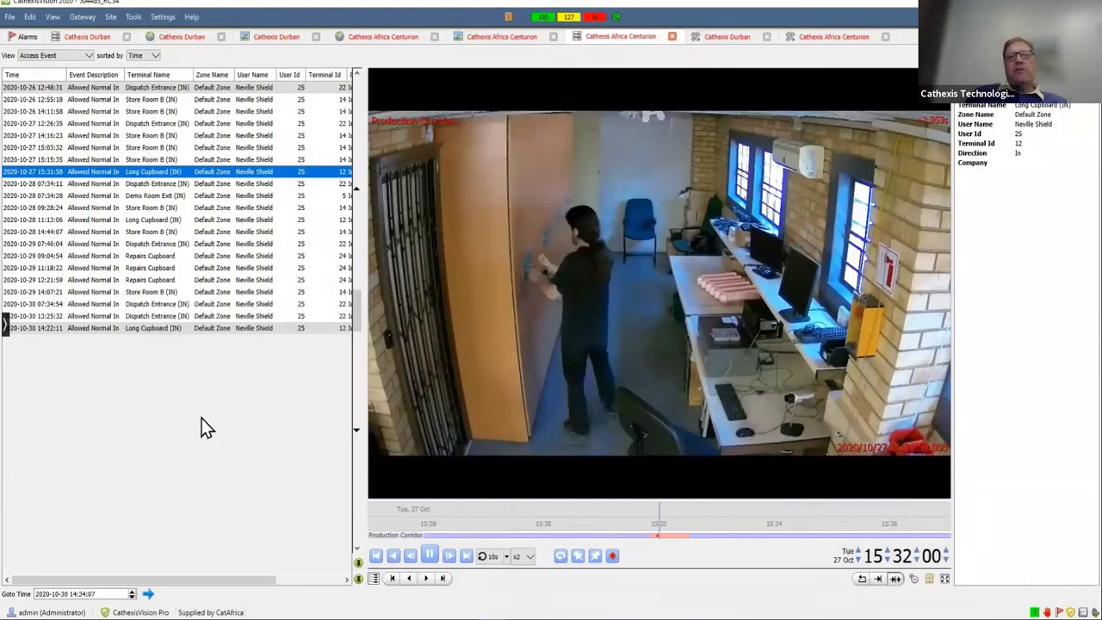
- Step through the next access events' footage: Demo Room Exit, Store Room B and Long Cupboard
key("Down")
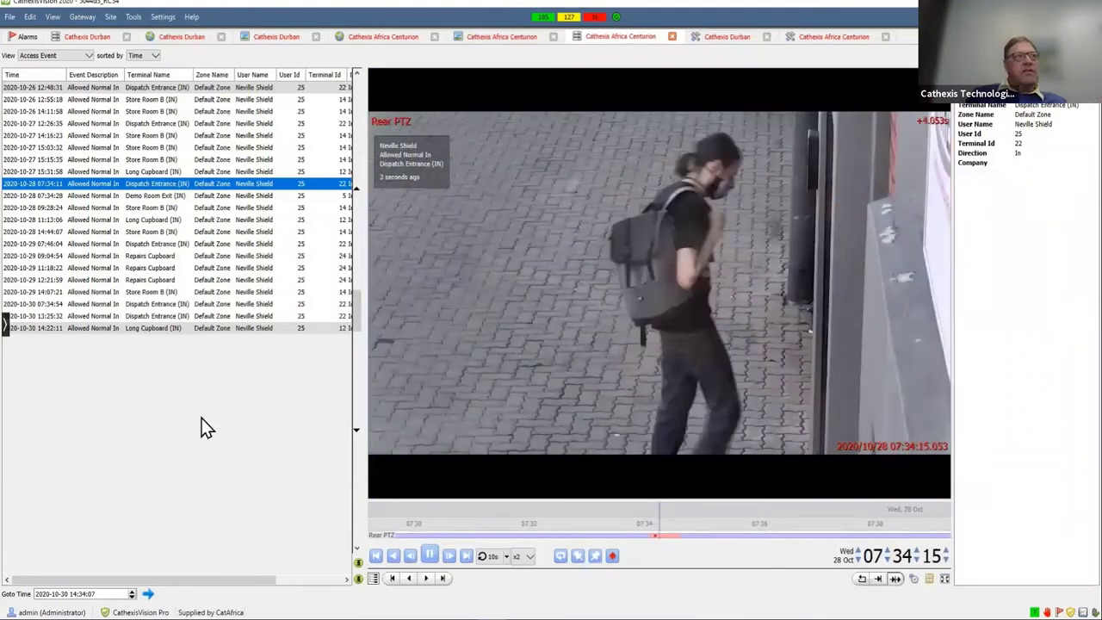
key("Down")
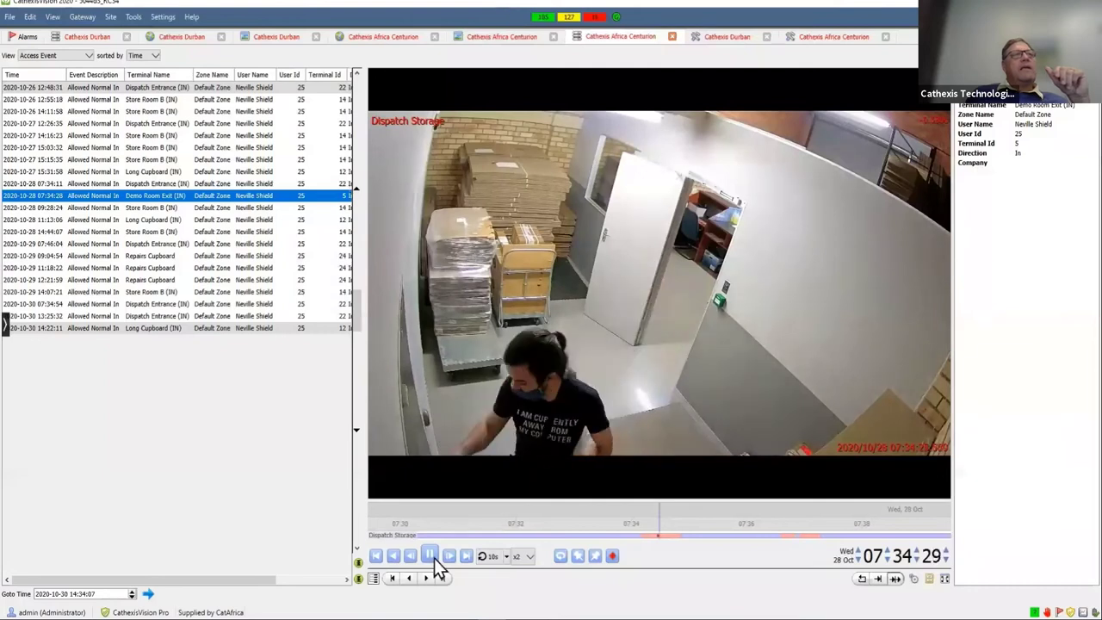
key("Down")
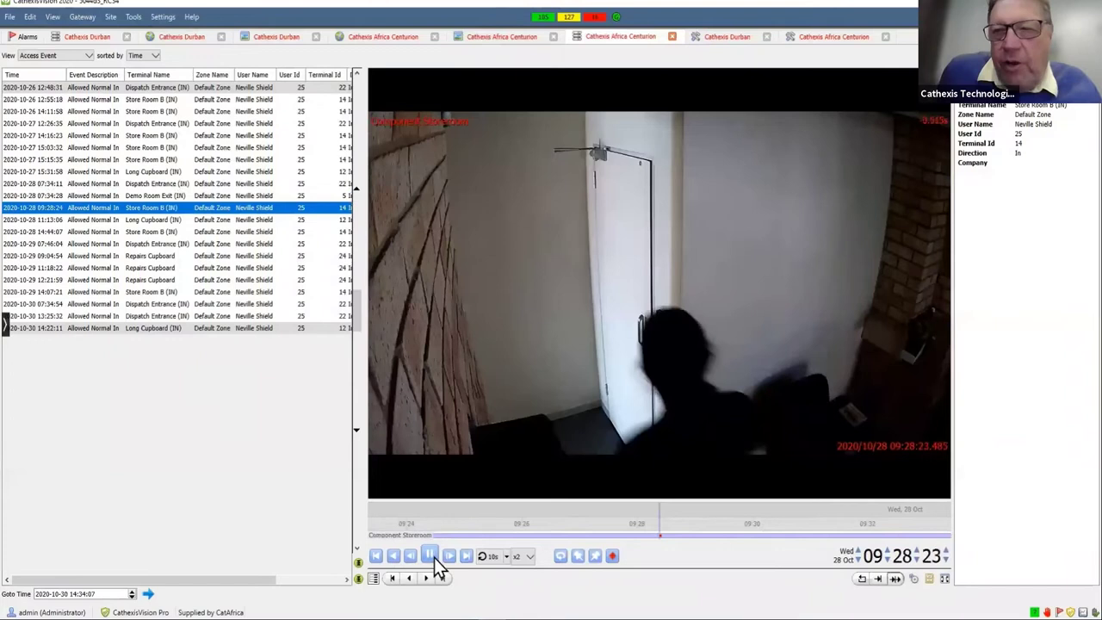
key("Down")
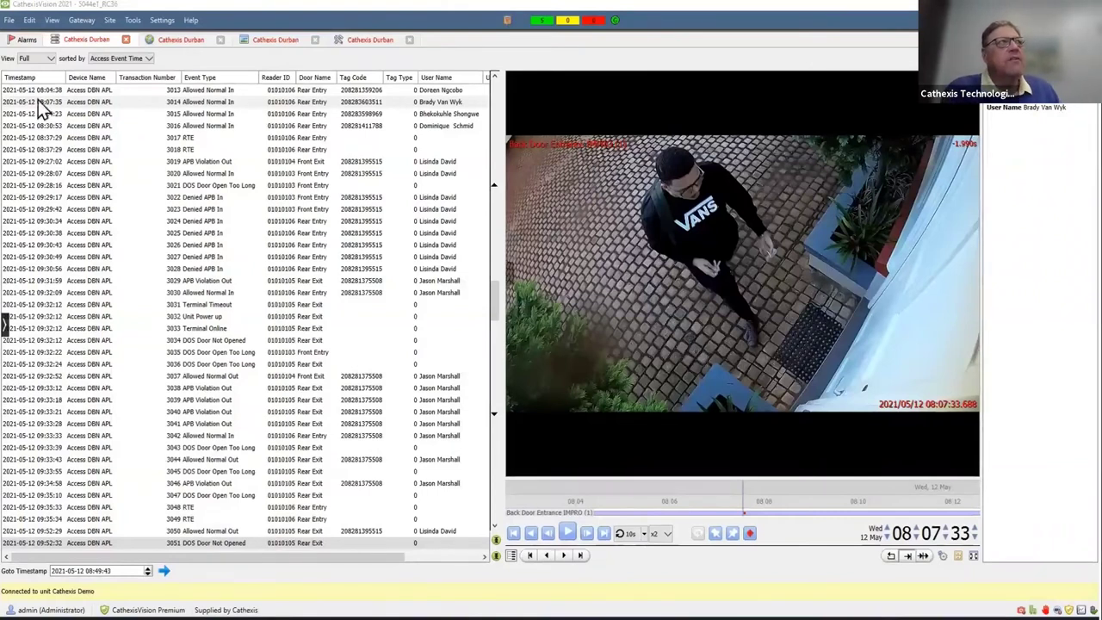
- Review footage for Rear Entry event 3014 and Denied APB In event 3022, zooming into the door
left_click(197, 103)
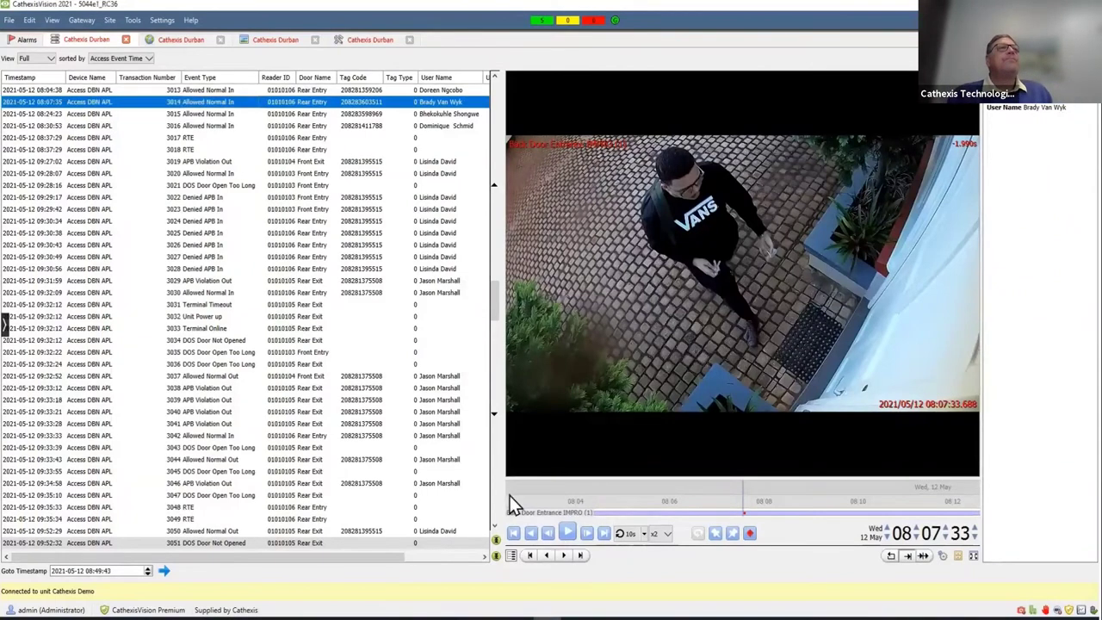
left_click(568, 534)
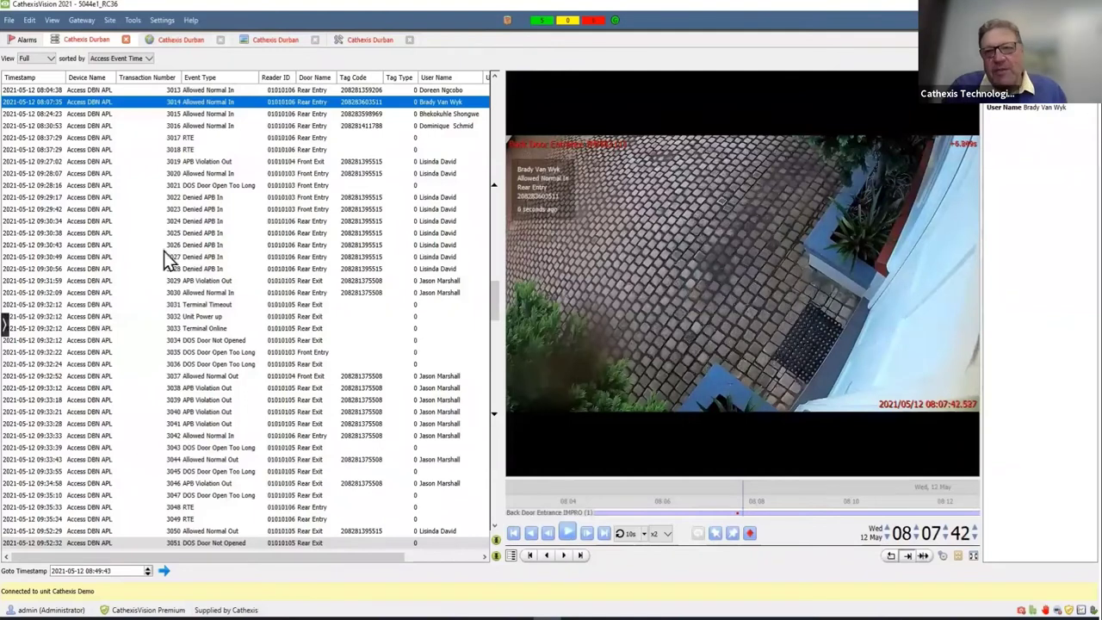
left_click(188, 199)
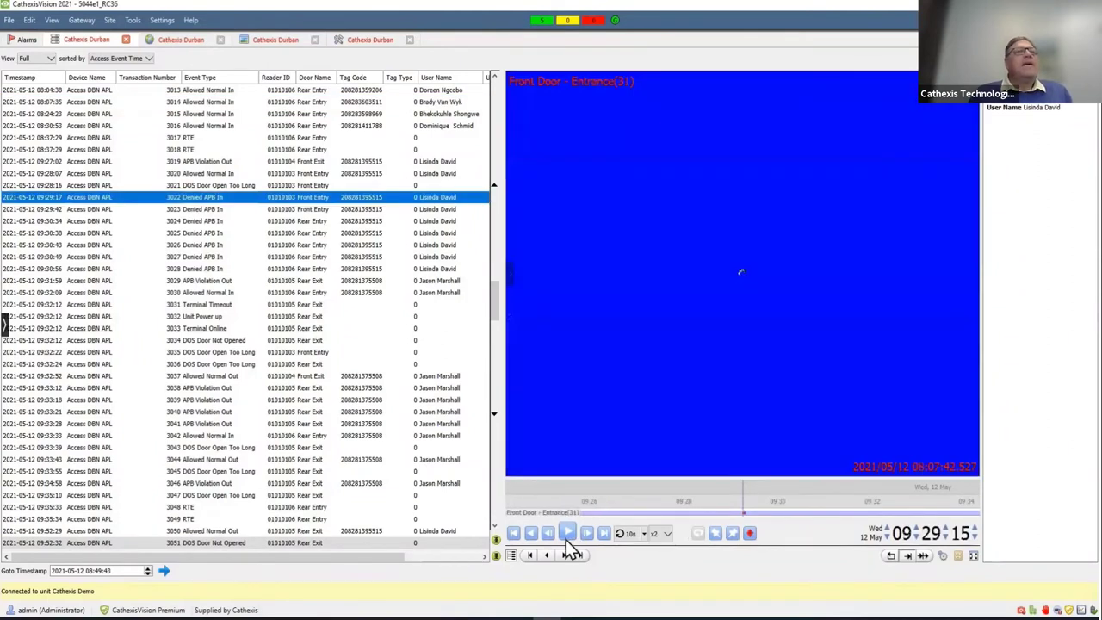
left_click(566, 533)
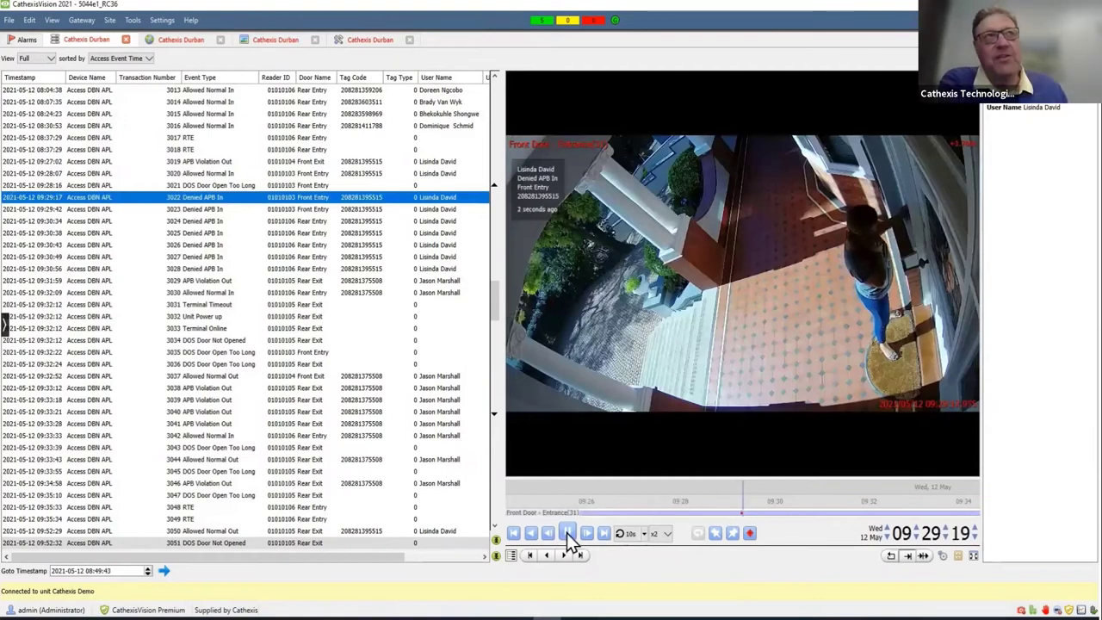
scroll(825, 290, "up", 4)
left_click_drag(826, 289, 540, 459)
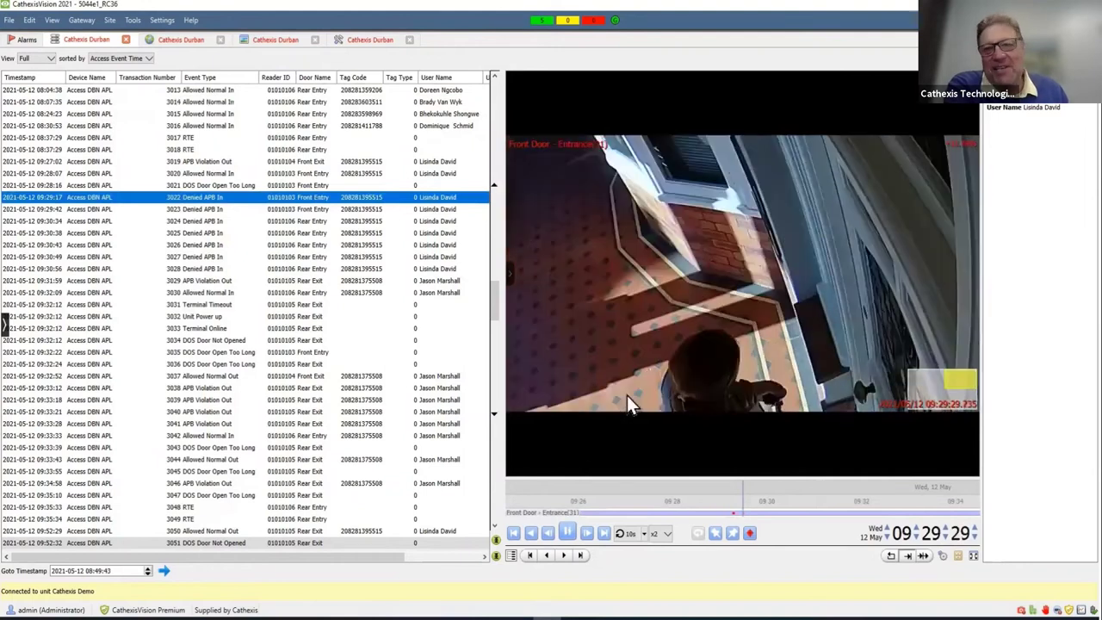
scroll(627, 395, "down", 4)
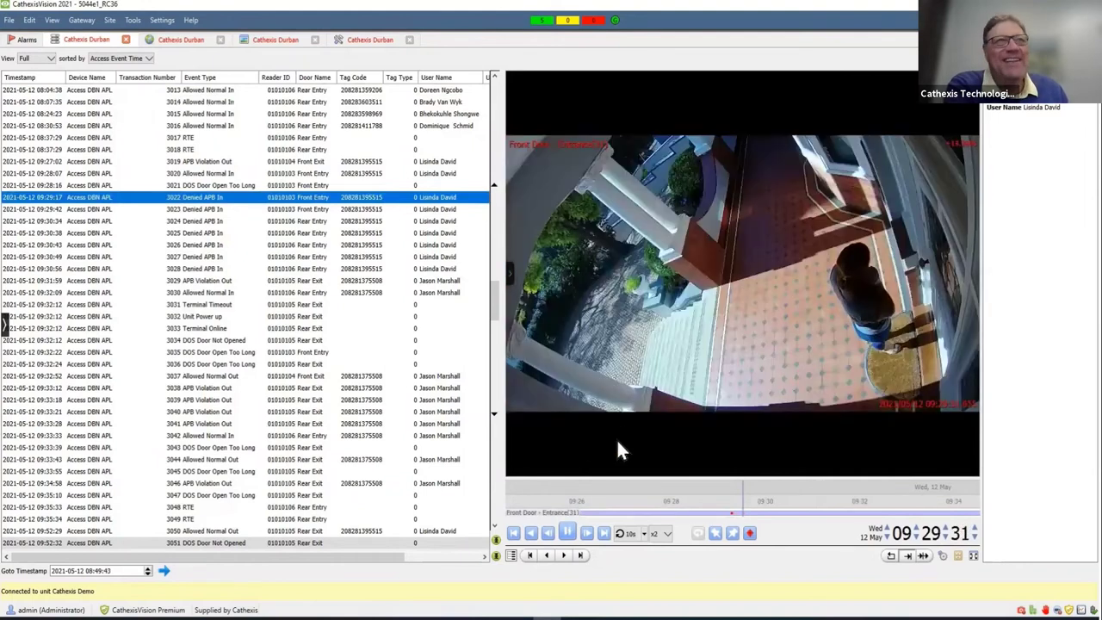
left_click(569, 535)
- Replay DOS Door Open Too Long event 3021 from a few seconds earlier
left_click(198, 185)
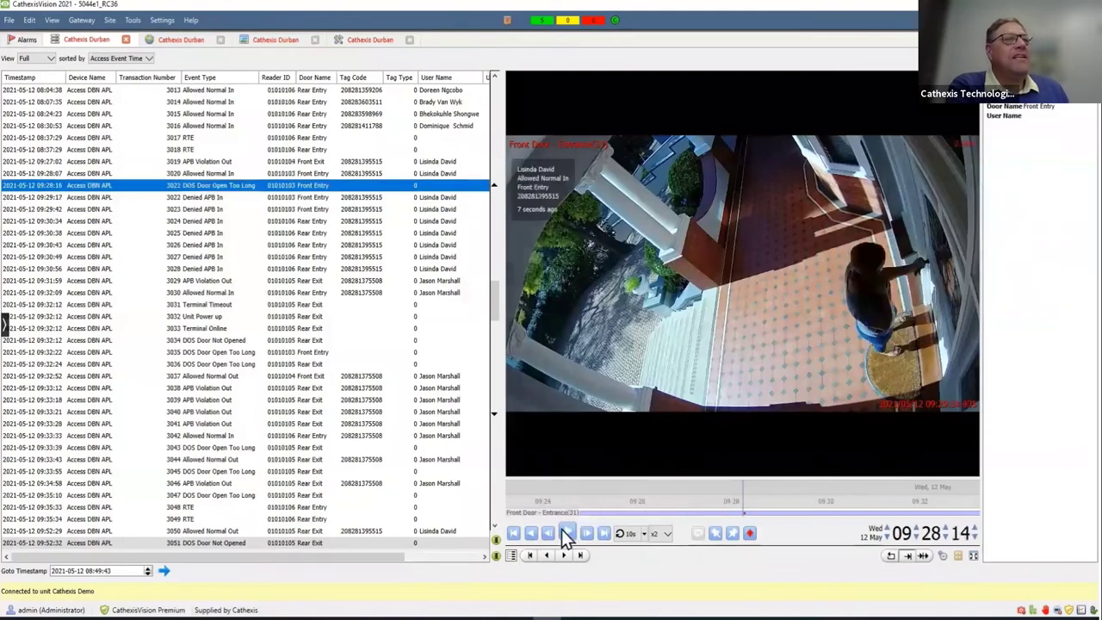
left_click_drag(658, 516, 649, 512)
left_click(568, 532)
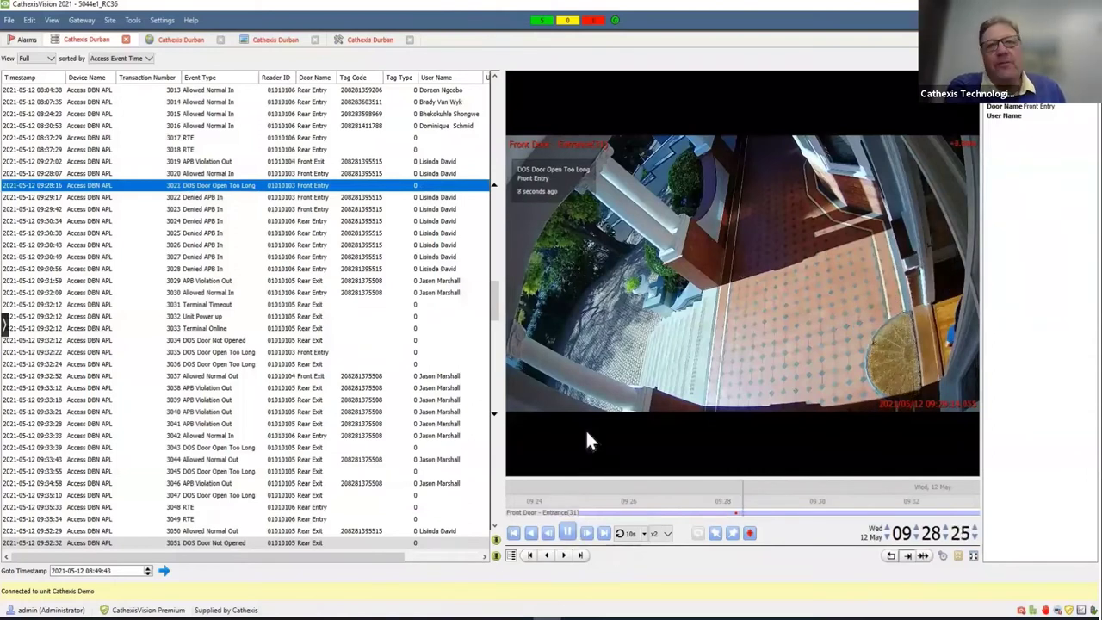
left_click(626, 533)
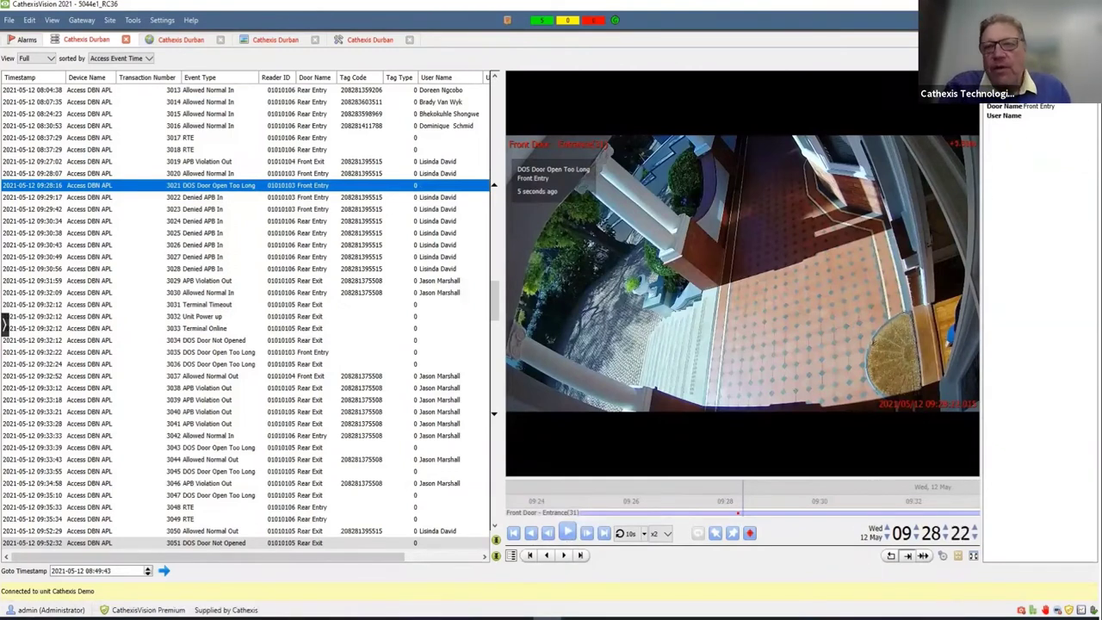
key("ctrl+e")
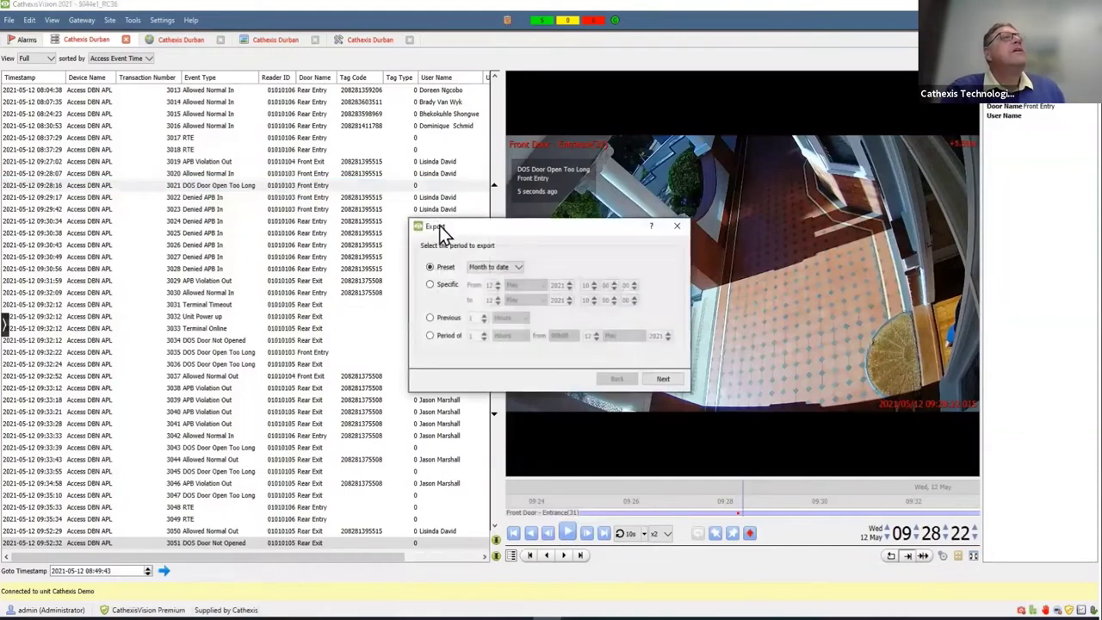
left_click(512, 274)
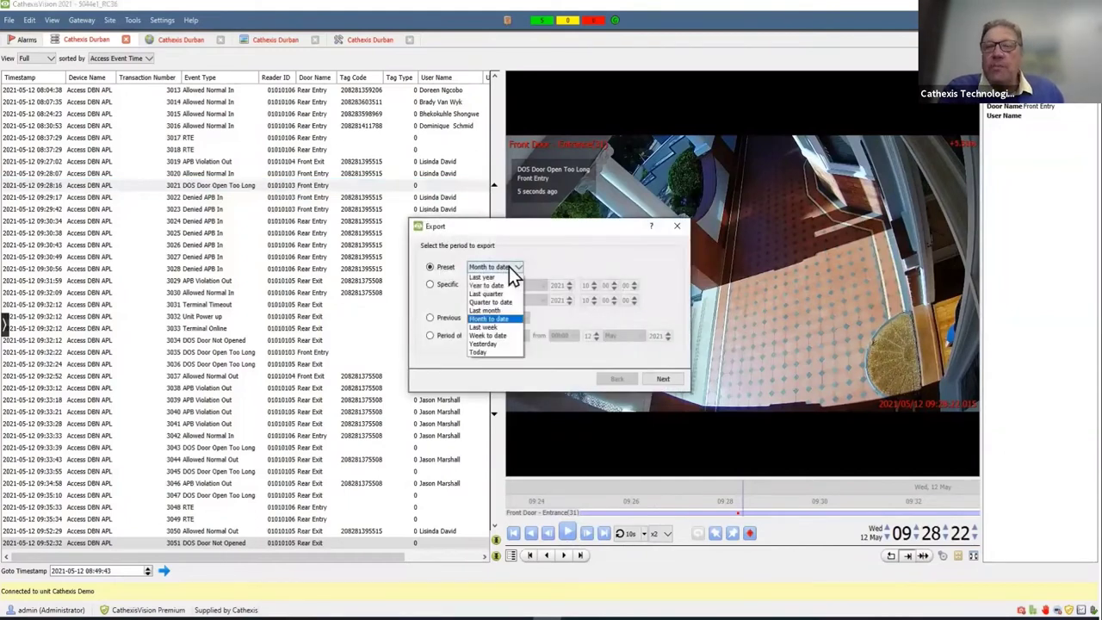
left_click(497, 336)
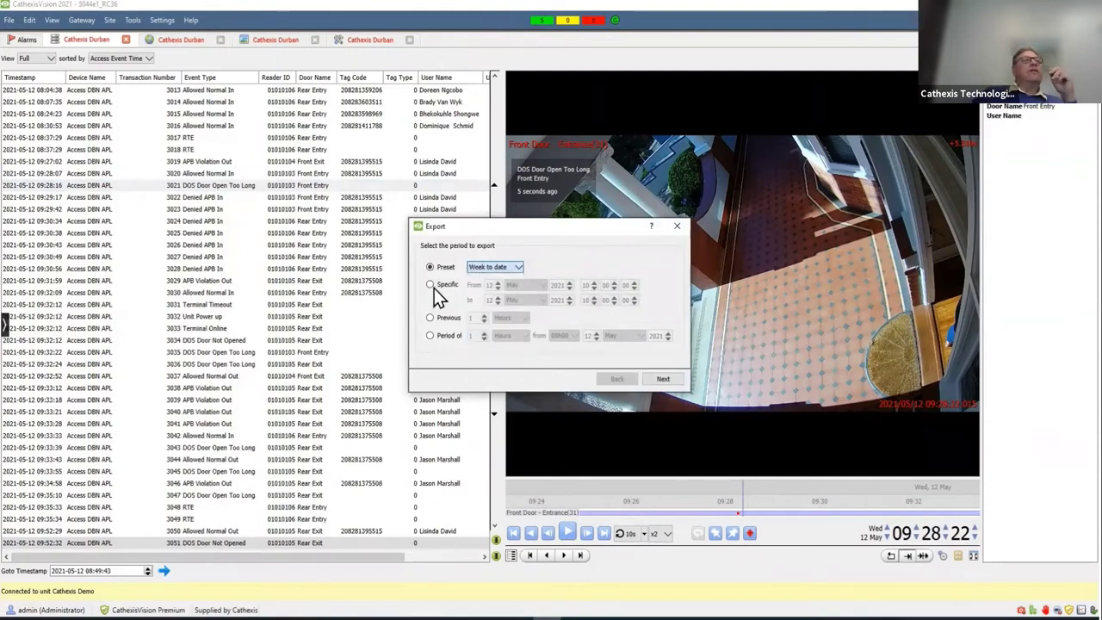
left_click(658, 380)
left_click(551, 259)
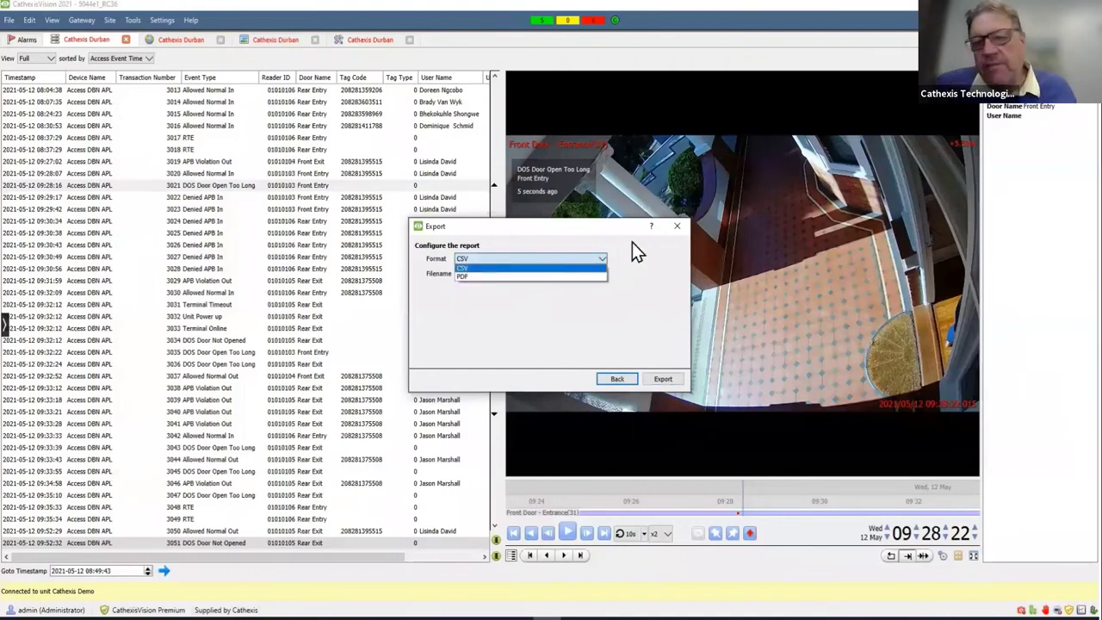
key("Return")
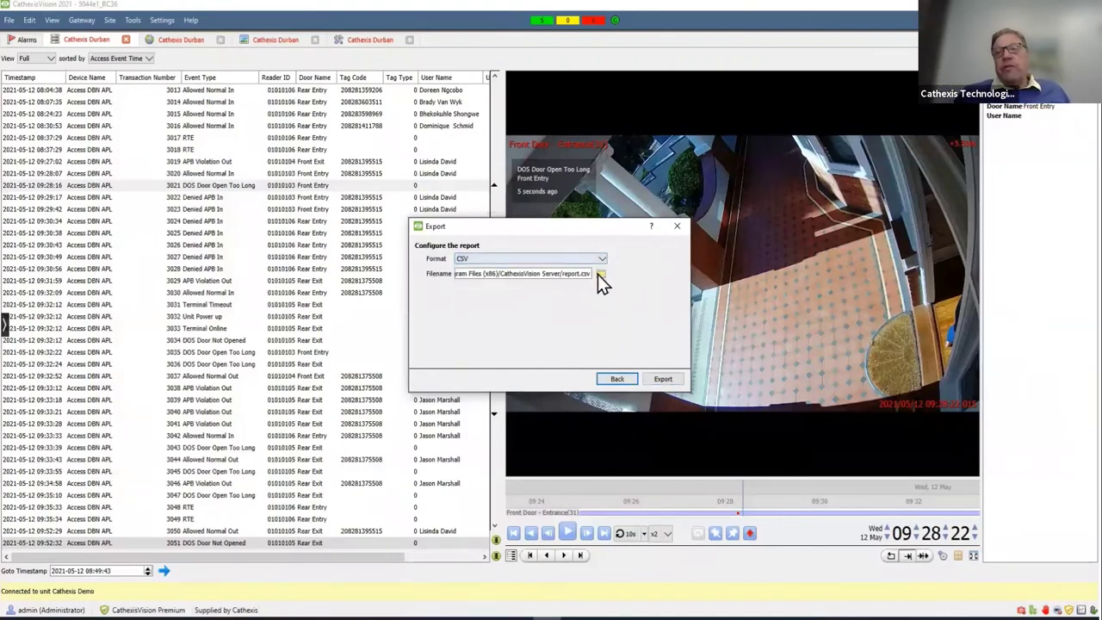
left_click(598, 274)
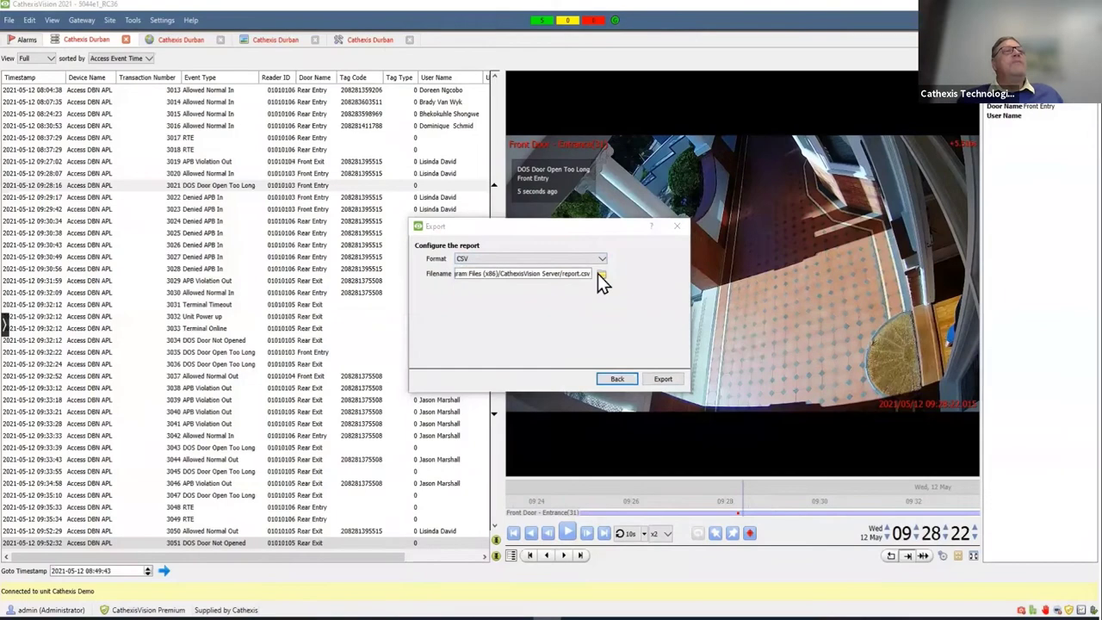
key("Return")
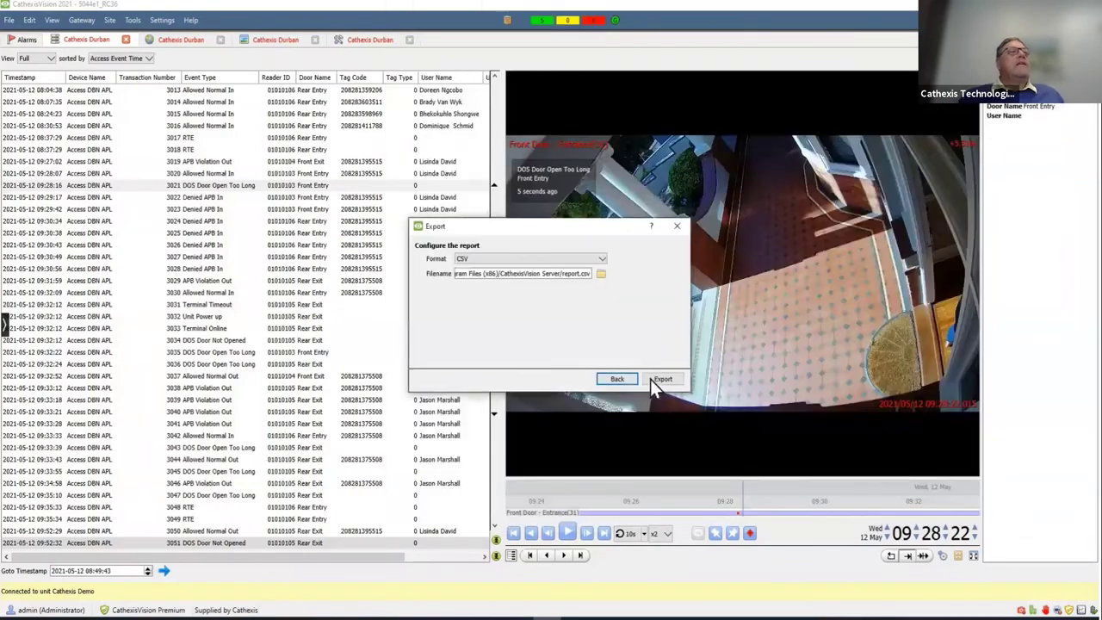
left_click(677, 226)
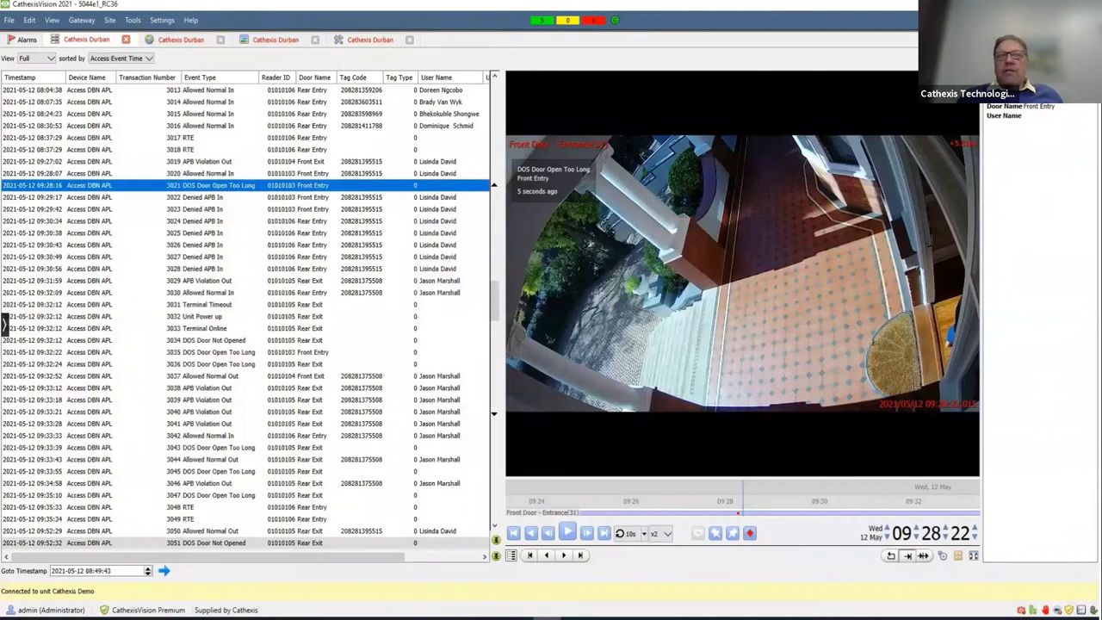
- Create a scheduled report named 'Gus Test' and edit it with the Standard view
left_click(493, 256)
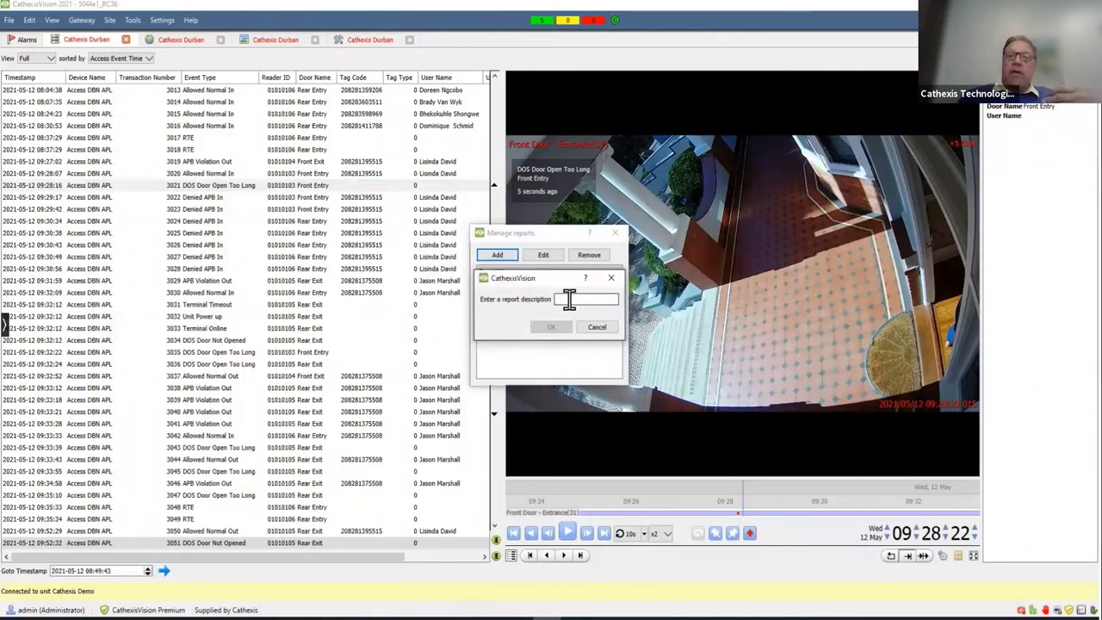
type("Gus Test")
left_click(547, 328)
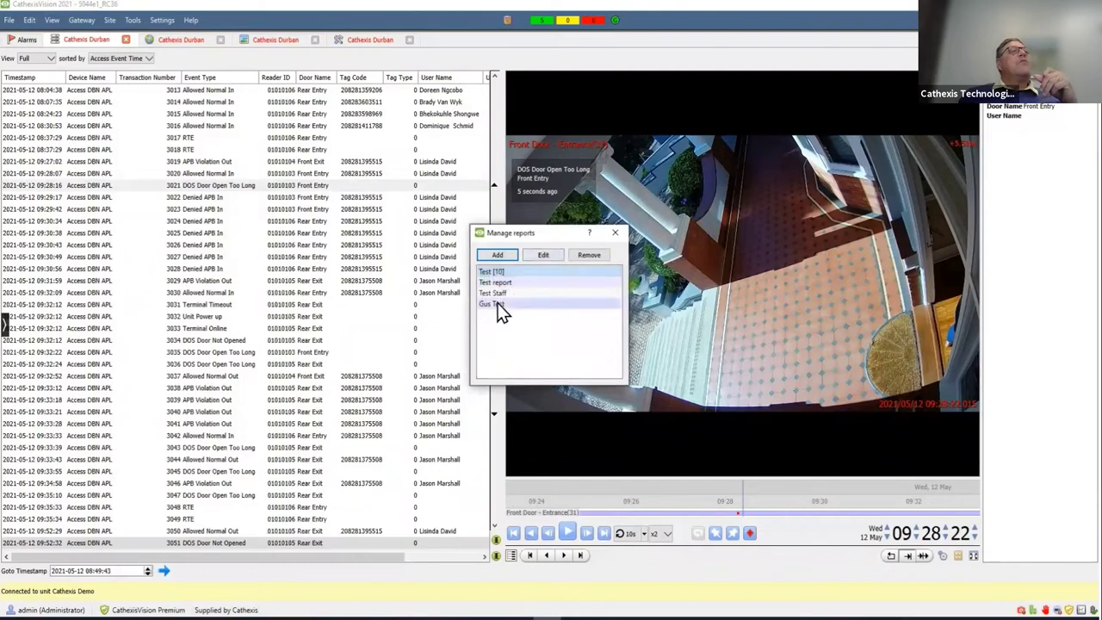
left_click(501, 306)
left_click(534, 257)
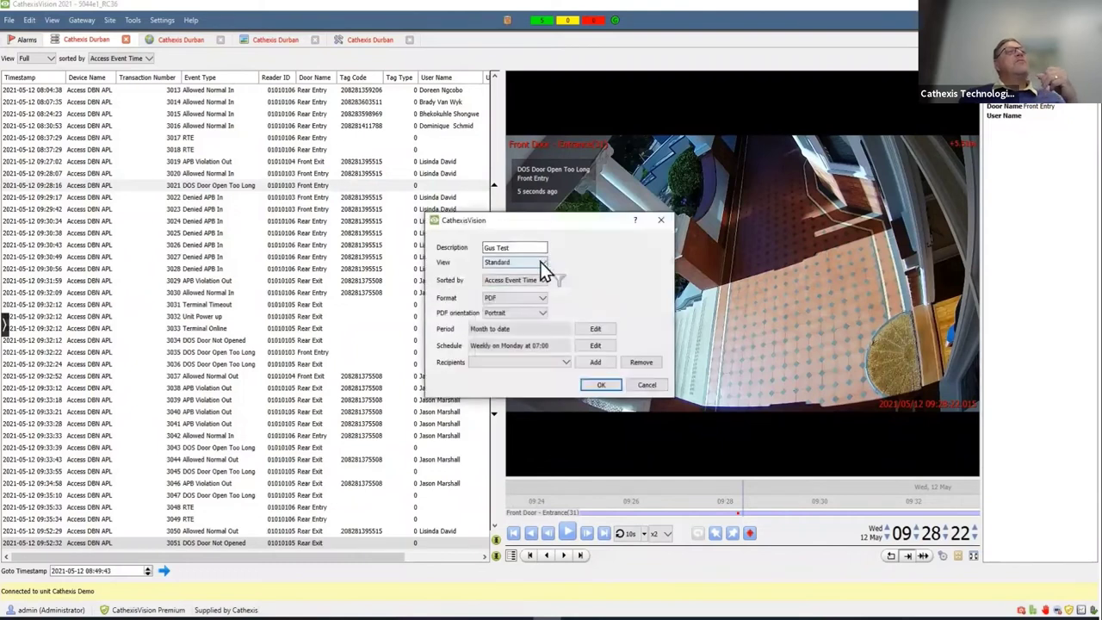
left_click(541, 262)
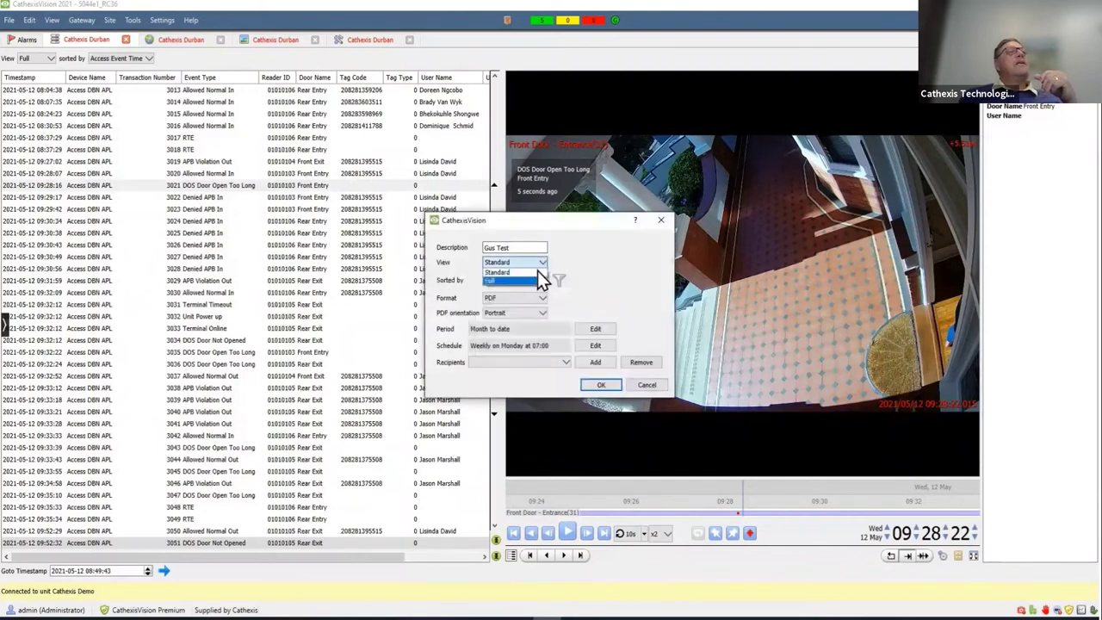
left_click(578, 269)
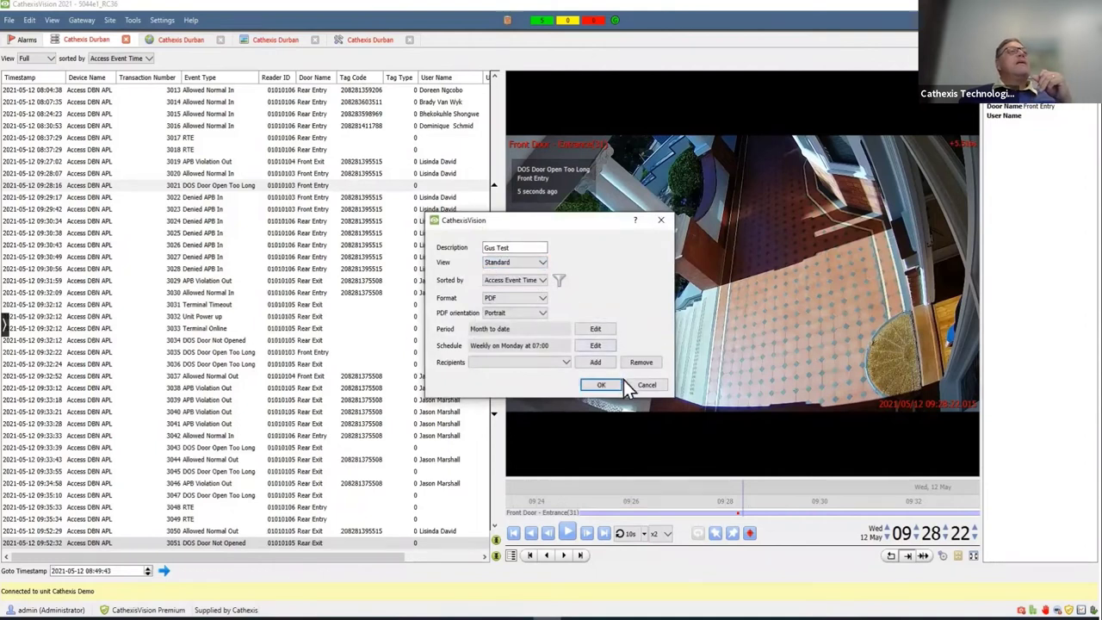
- Add an Event Type 'is one of' filter with Allowed APB Override In and Denied APB In
left_click(558, 281)
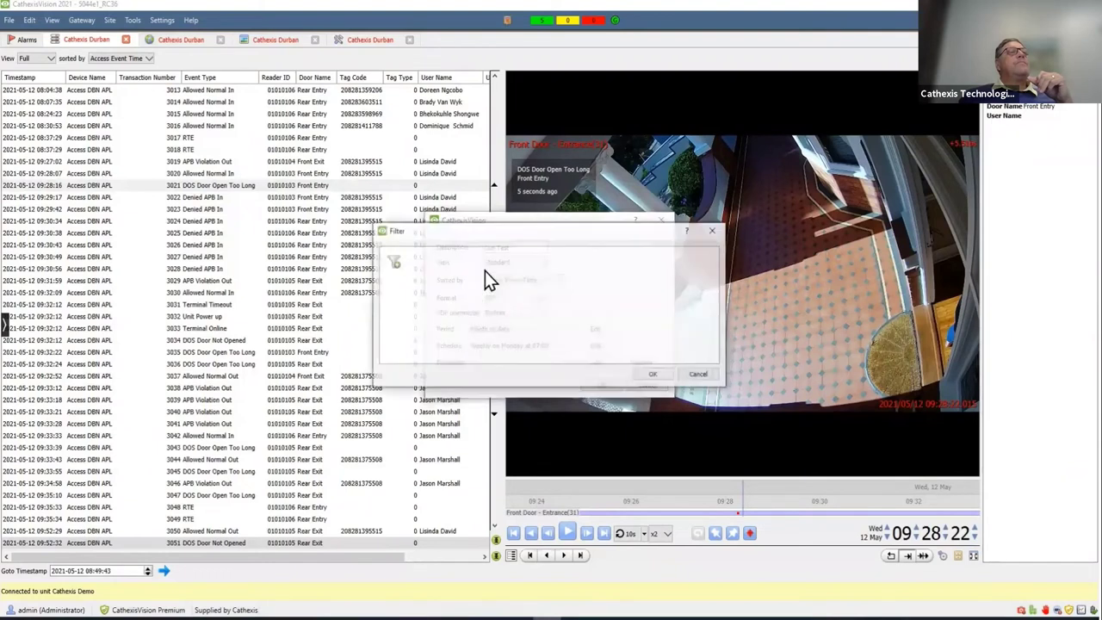
left_click(395, 267)
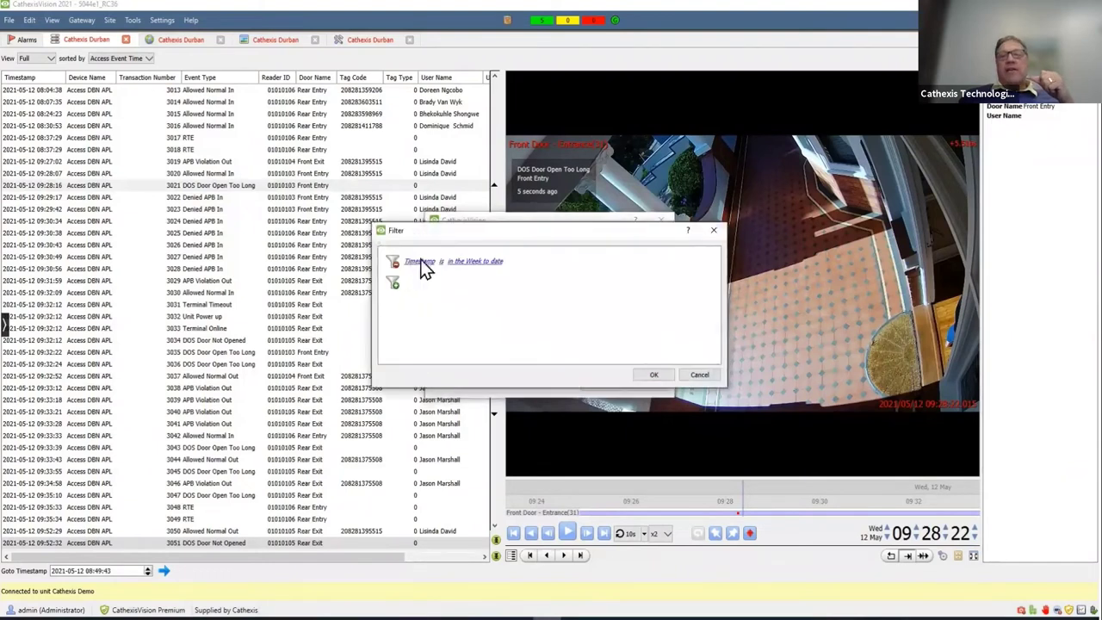
left_click(422, 262)
left_click(439, 299)
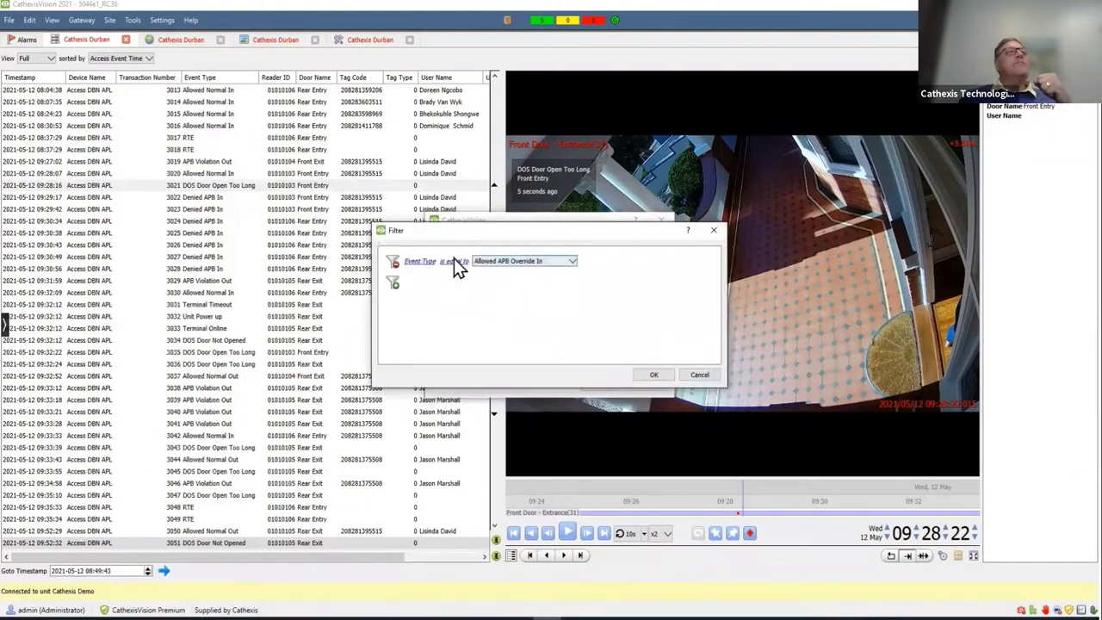
left_click(454, 260)
left_click(469, 292)
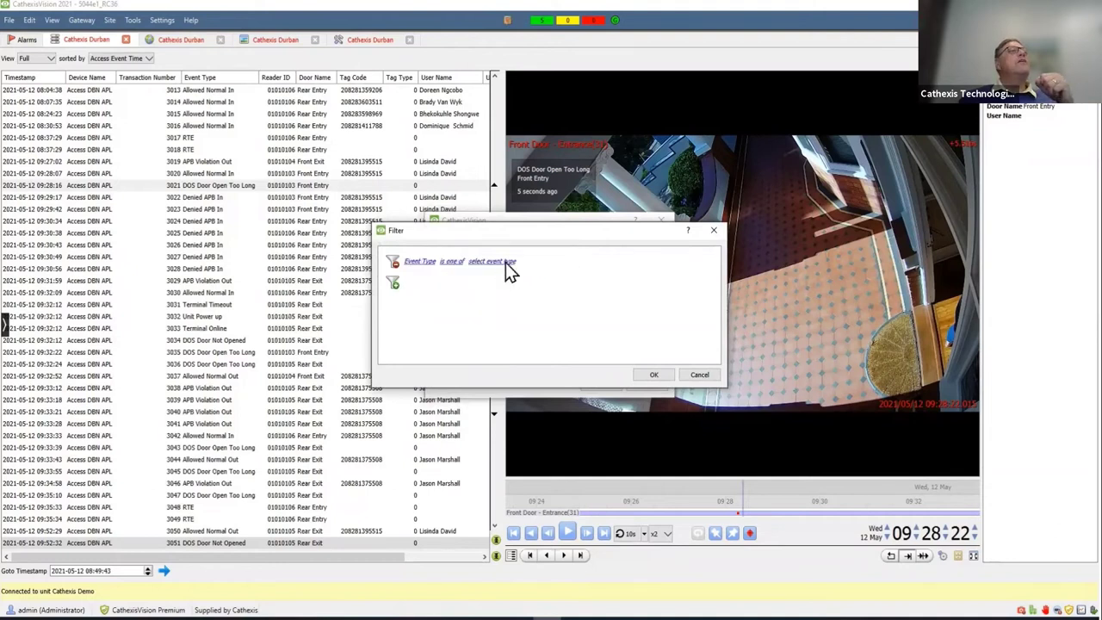
left_click(507, 266)
left_click(570, 246)
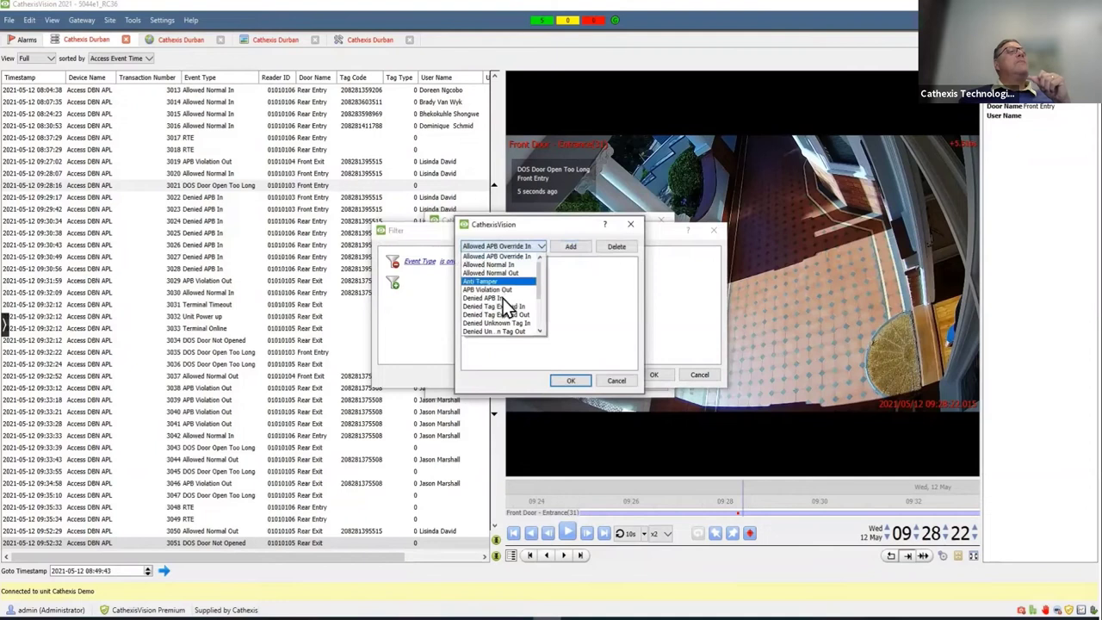
left_click(504, 298)
- Add DOS Door Open Too Long and DOS Door Not Opened, plus a week-to-date timestamp condition
left_click(541, 247)
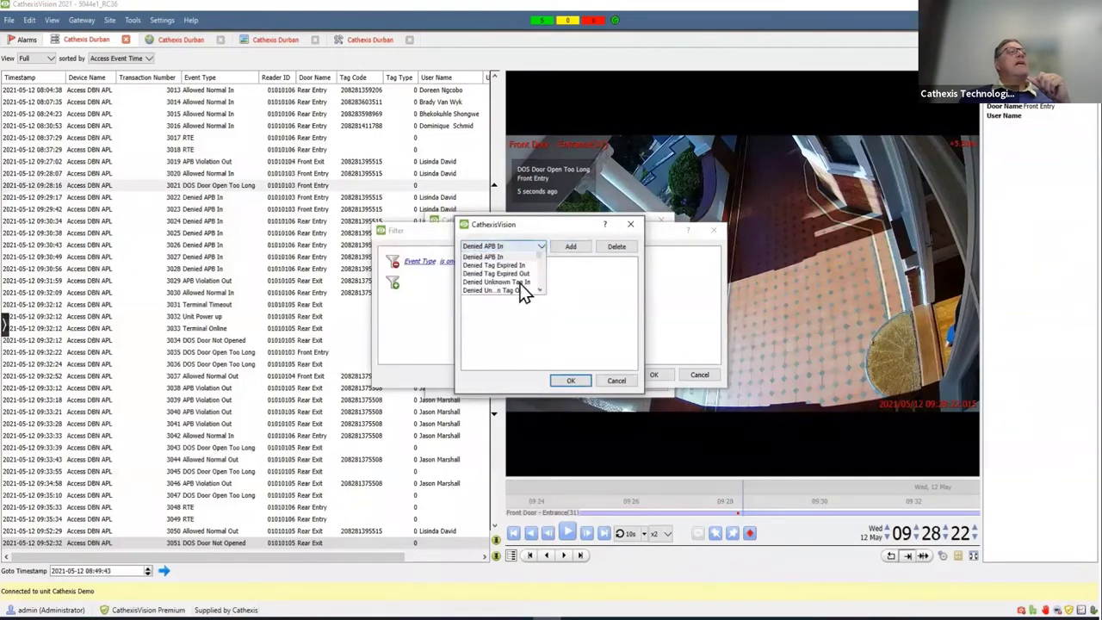
scroll(492, 314, "down", 2)
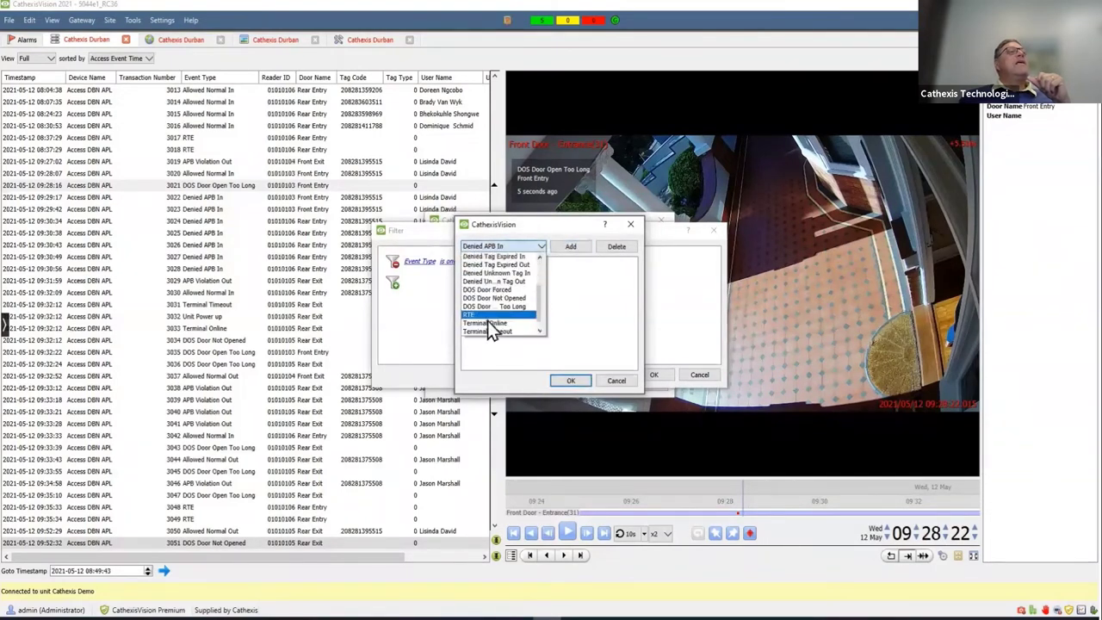
left_click(486, 306)
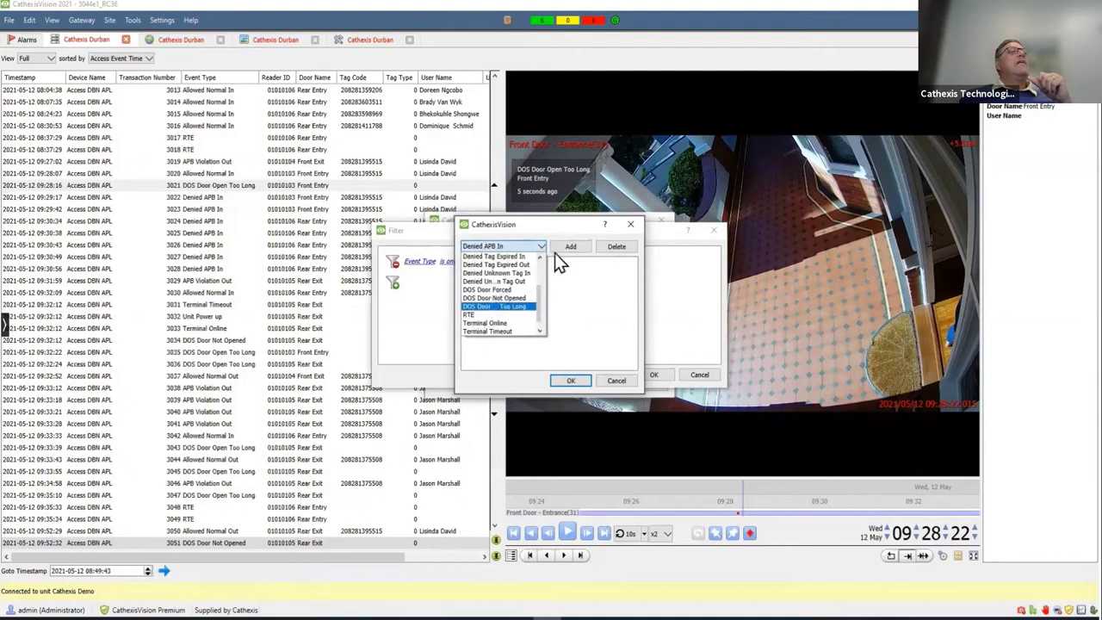
left_click(560, 247)
left_click(529, 247)
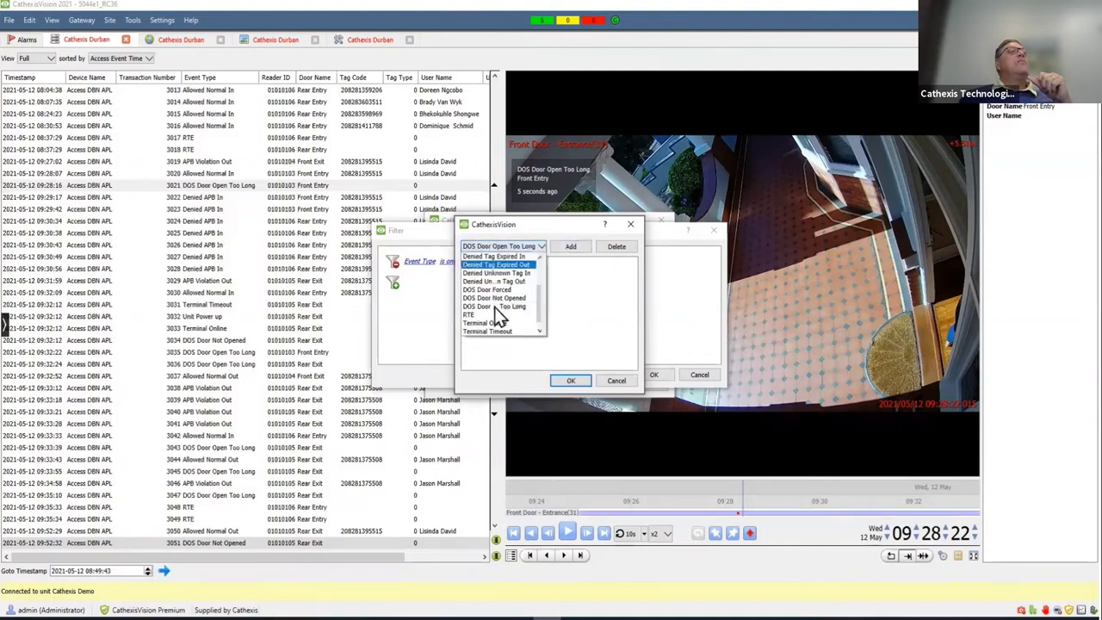
left_click(564, 251)
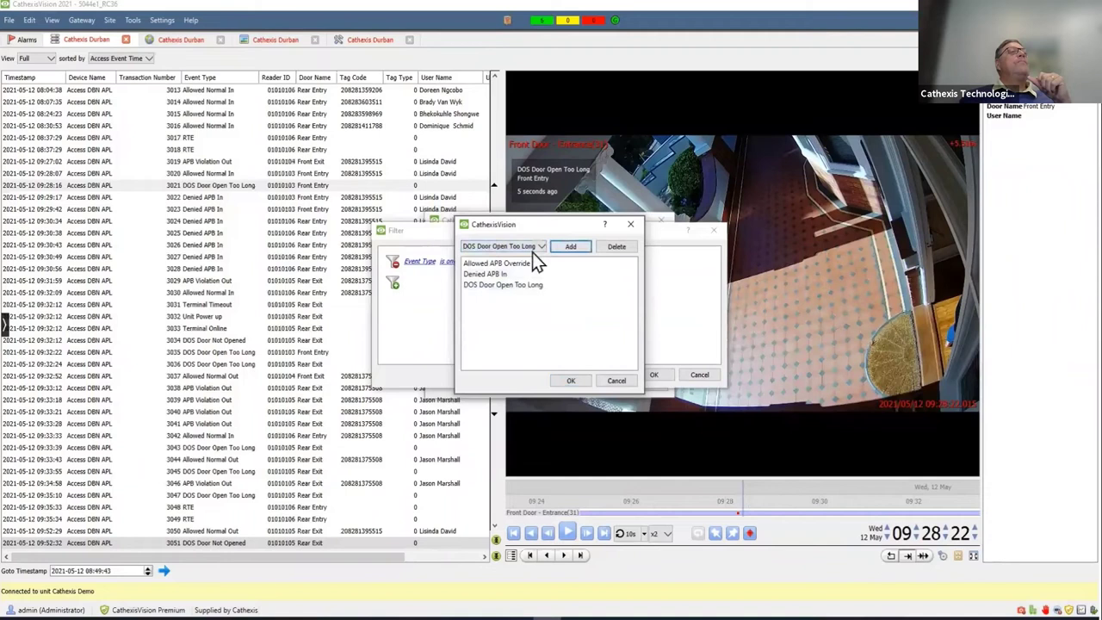
left_click(532, 250)
left_click(495, 298)
left_click(561, 248)
left_click(578, 381)
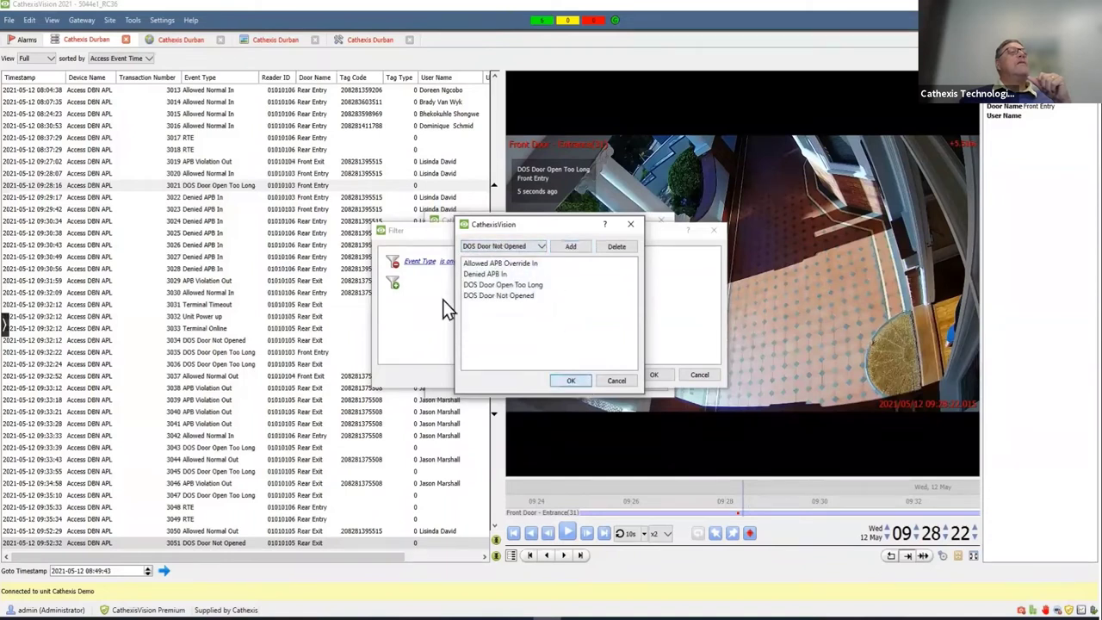
left_click(393, 285)
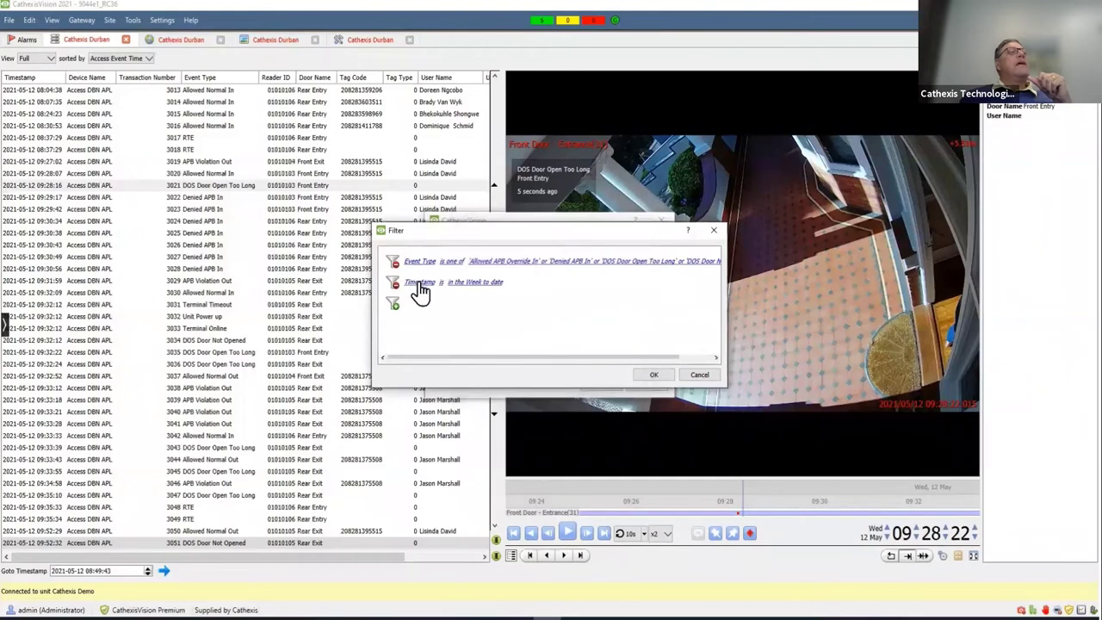
left_click(641, 374)
- Keep PDF format and schedule the report to run daily at 12:00
left_click(531, 300)
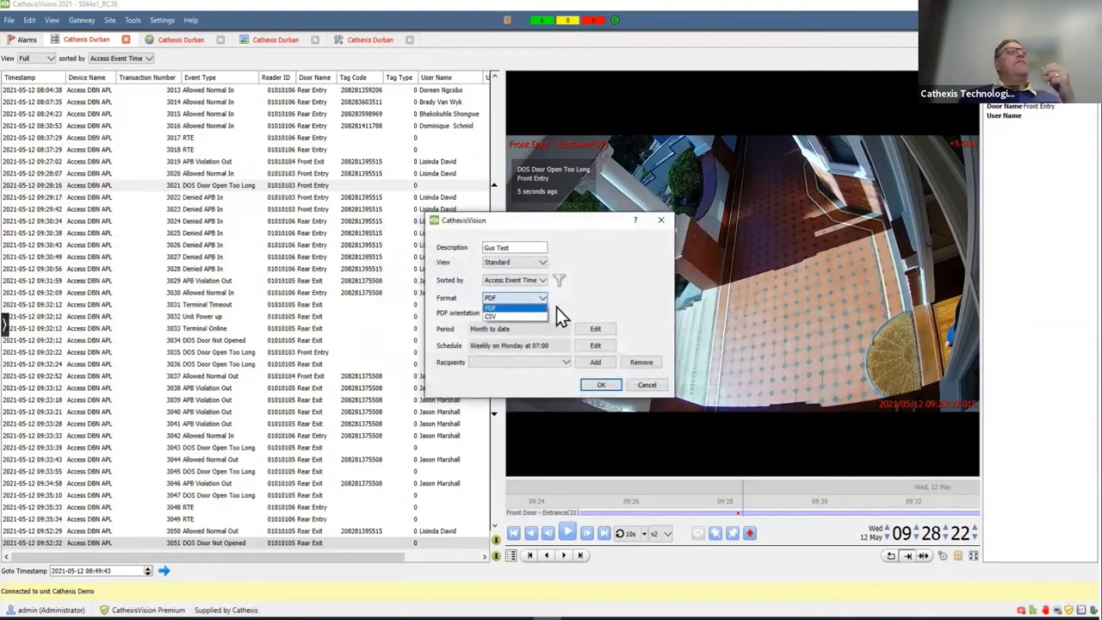
left_click(556, 307)
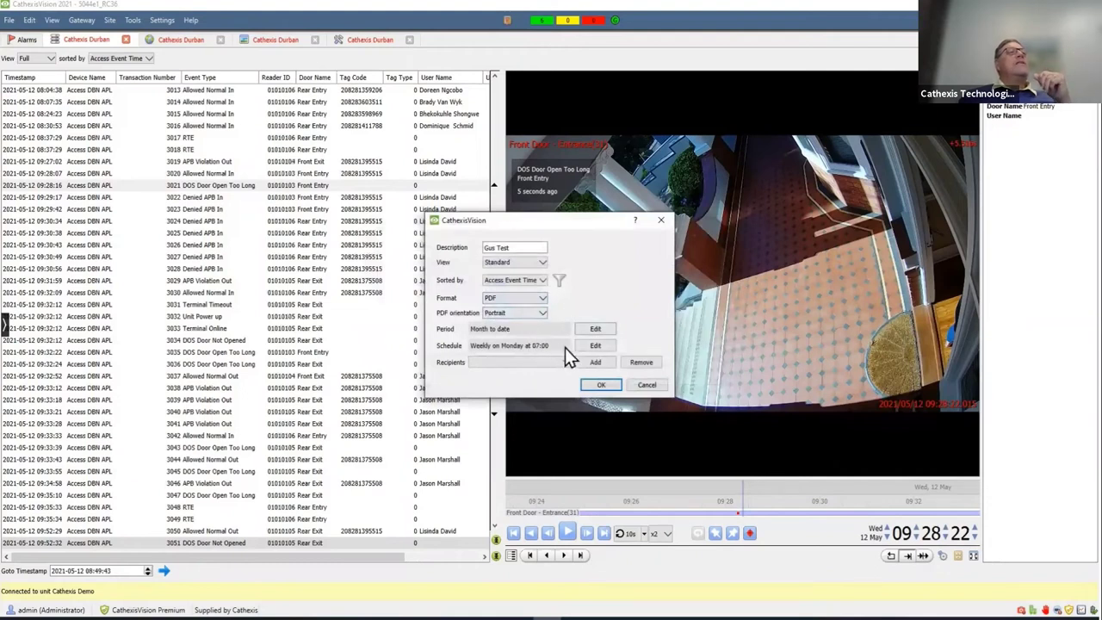
left_click(582, 345)
left_click(488, 294)
left_click(484, 315)
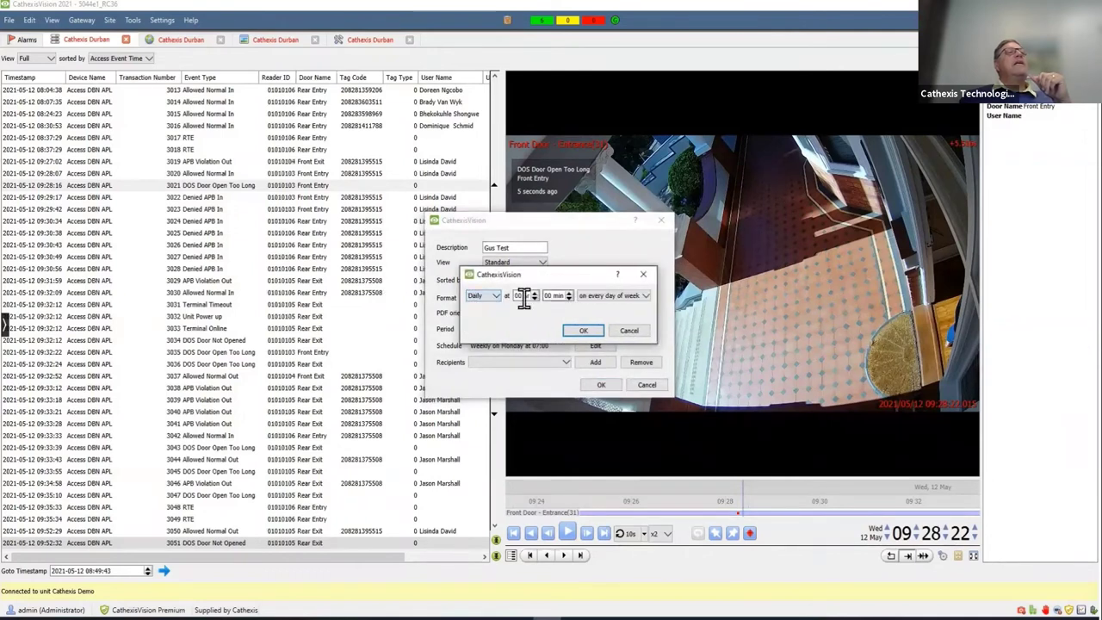
double_click(522, 296)
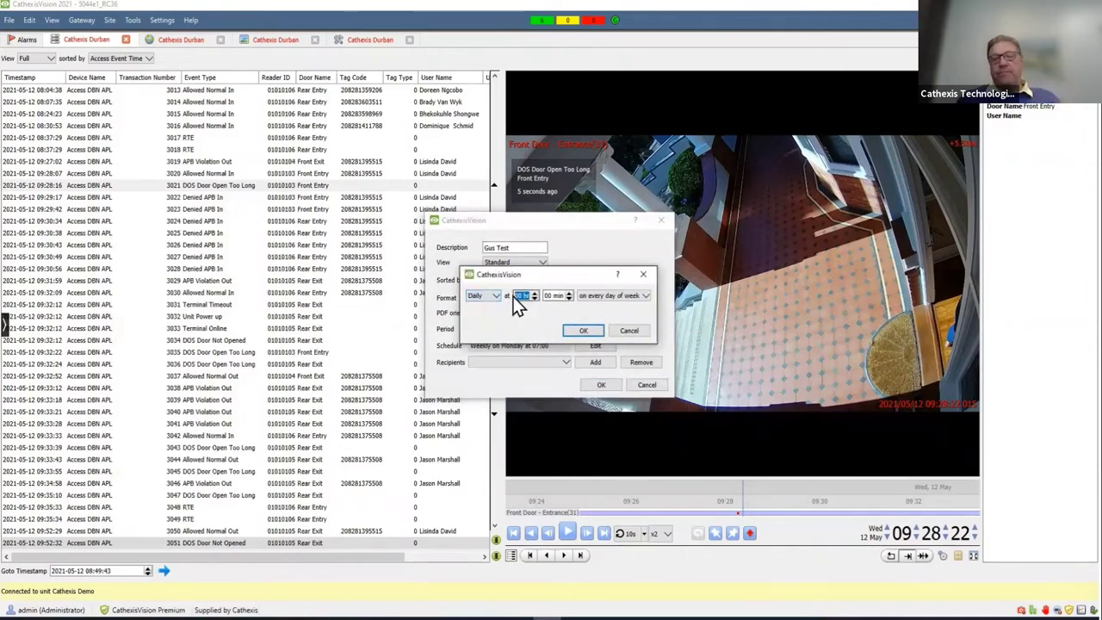
type("12")
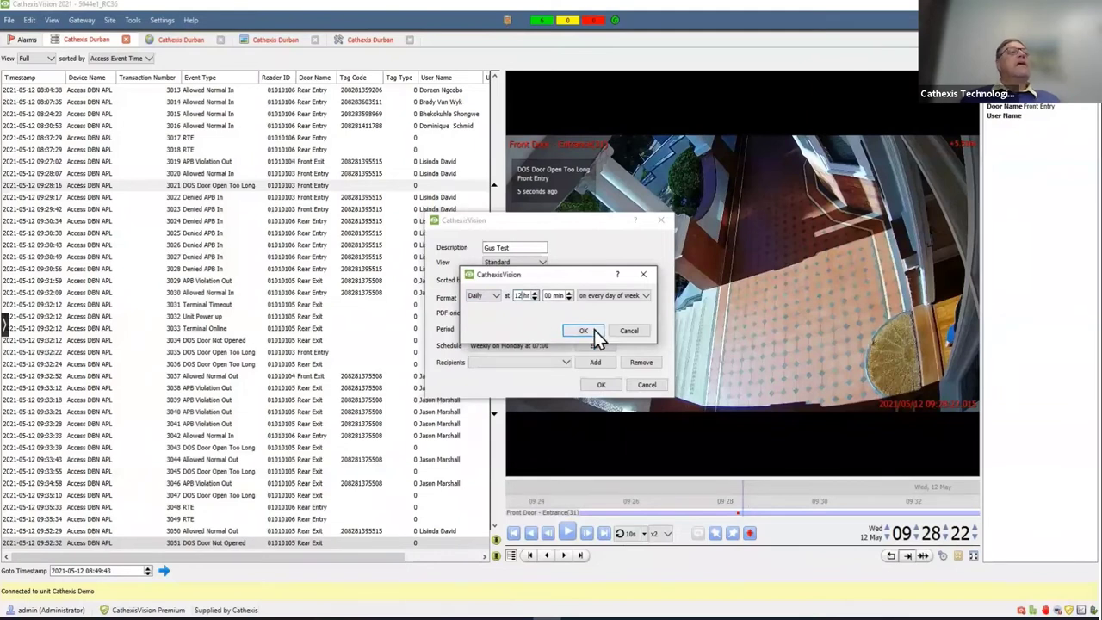
left_click(591, 330)
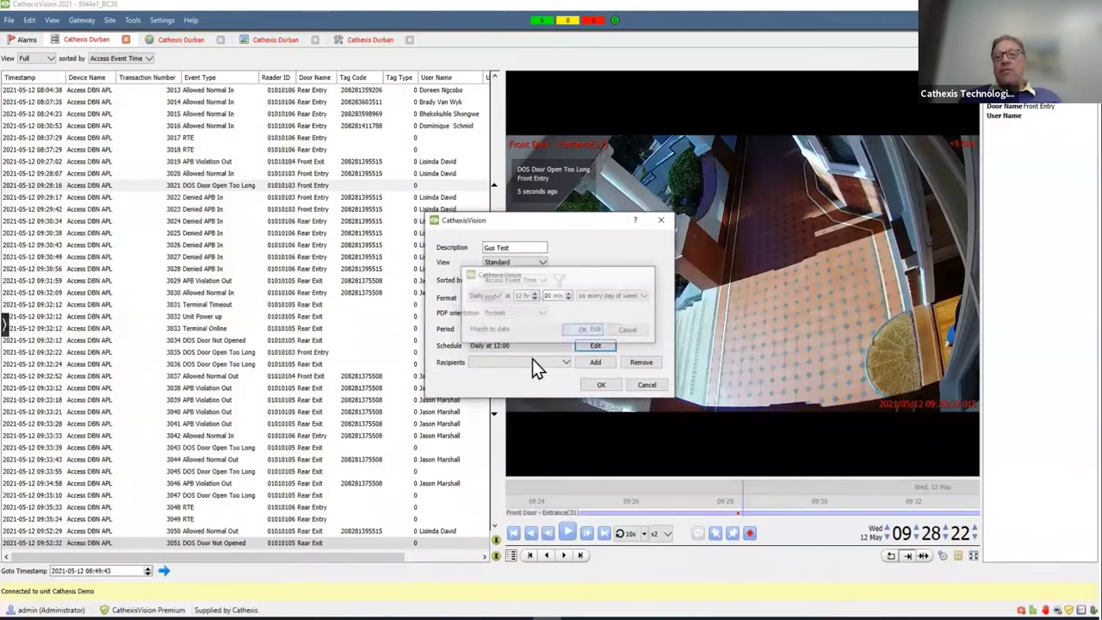
- Add a recipient e-mail address, save the Gus Test report, then select it for removal
left_click(593, 363)
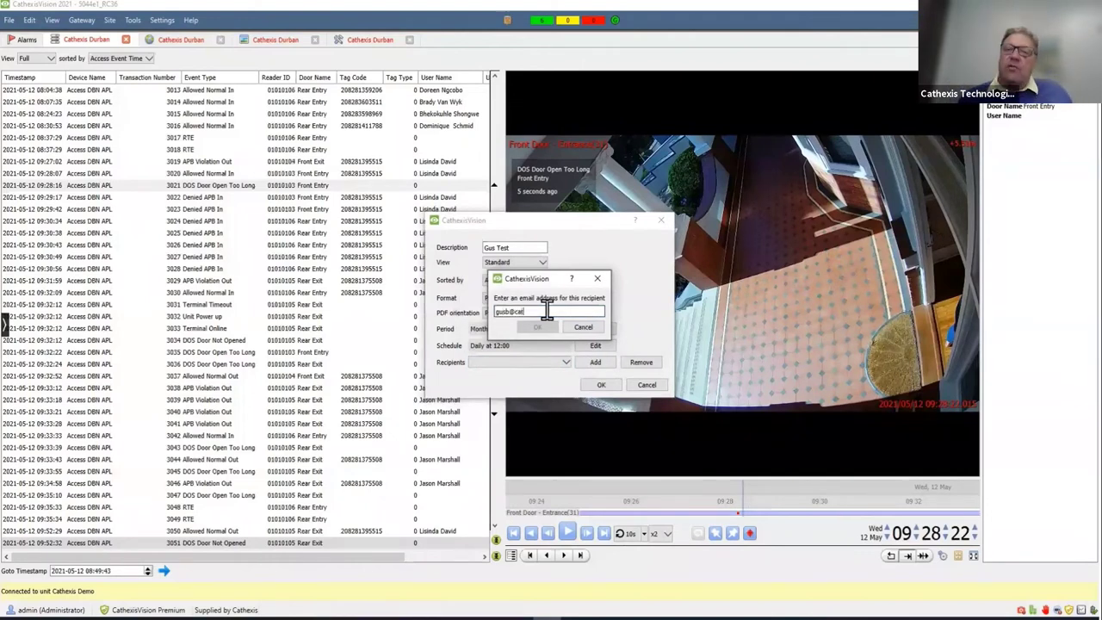
left_click(538, 327)
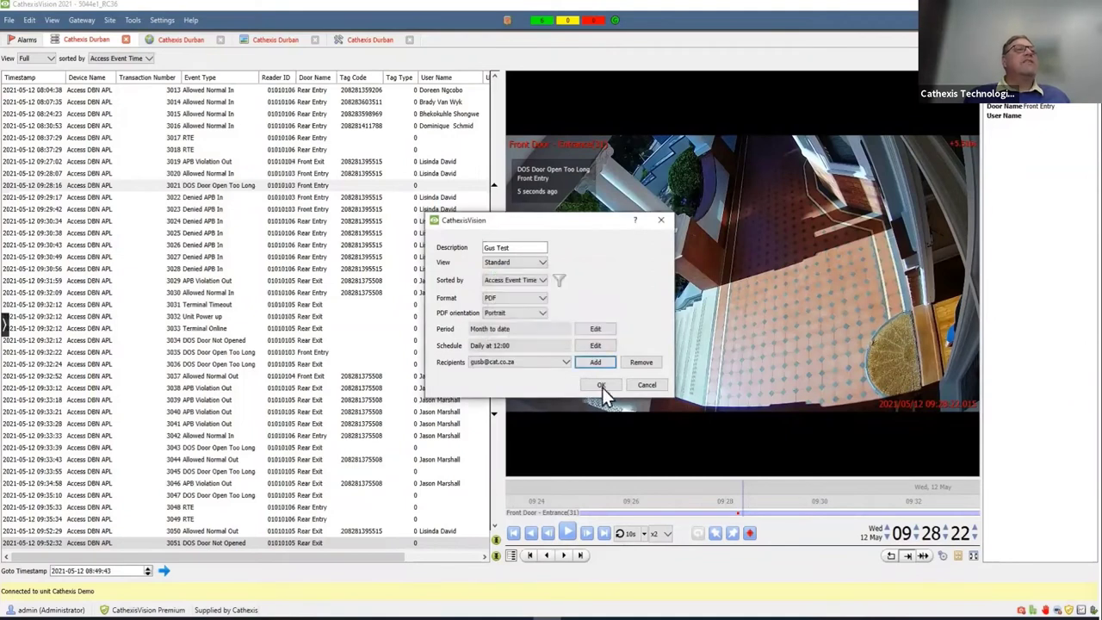
left_click(602, 384)
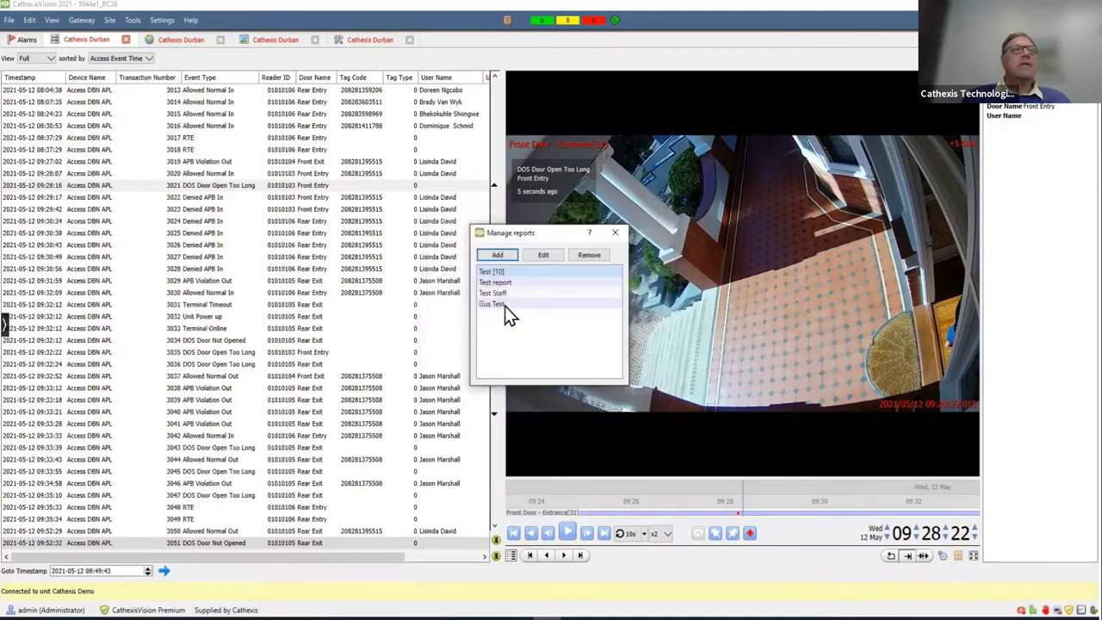
left_click(505, 306)
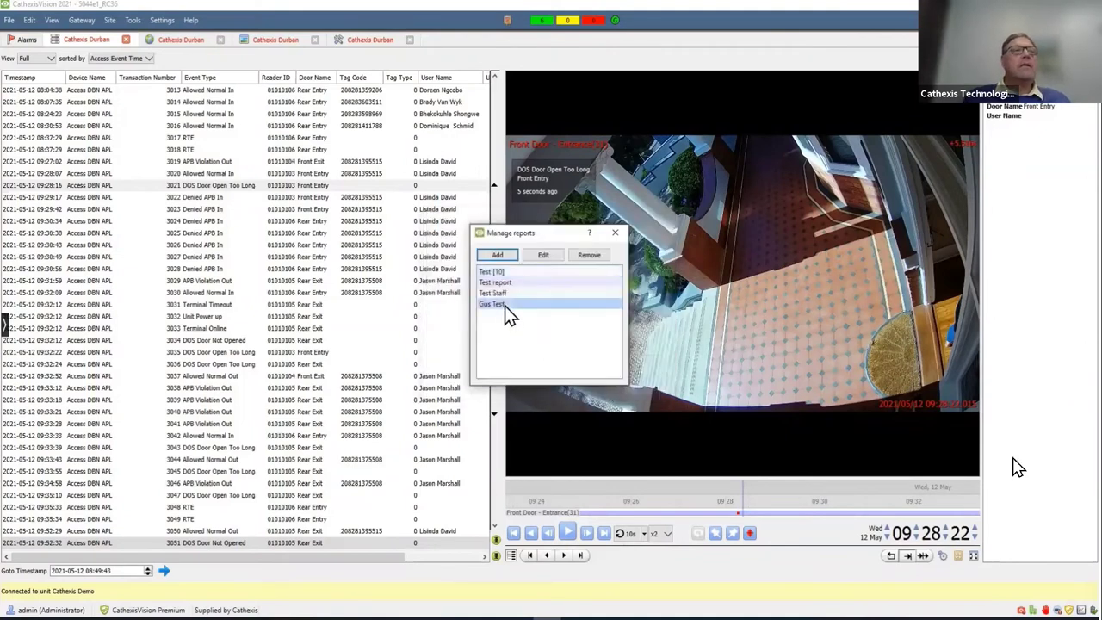
left_click(597, 254)
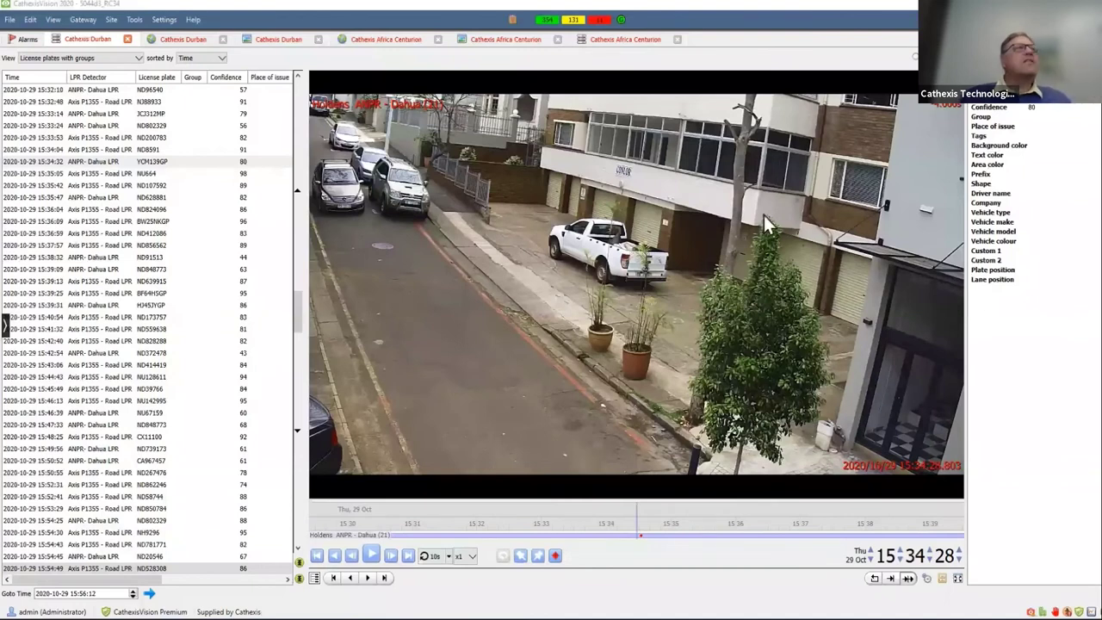
left_click(107, 164)
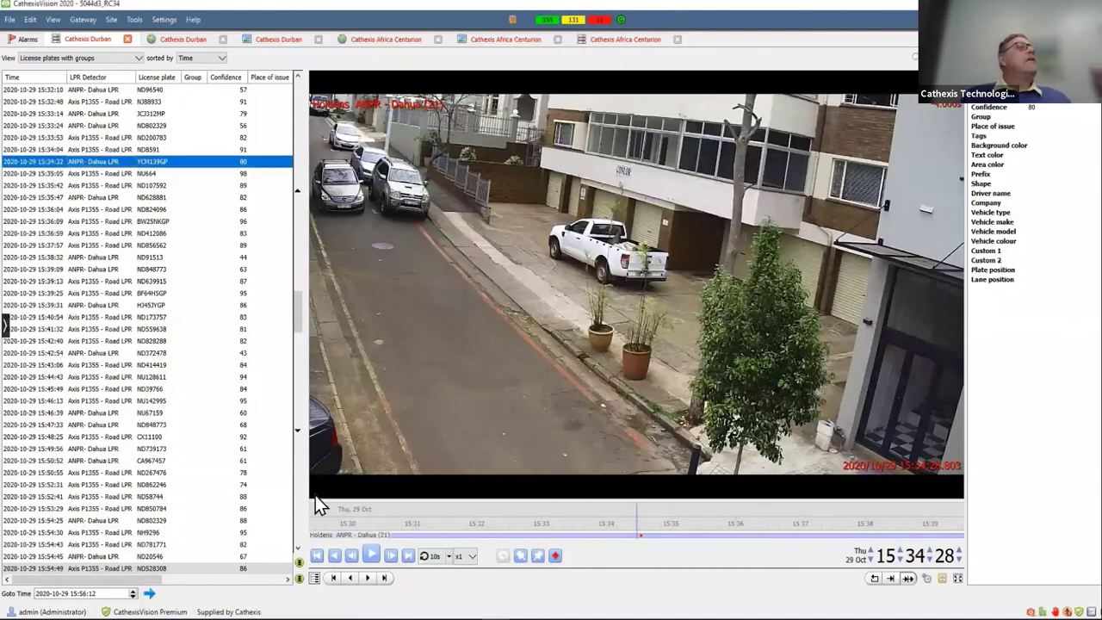
left_click(374, 552)
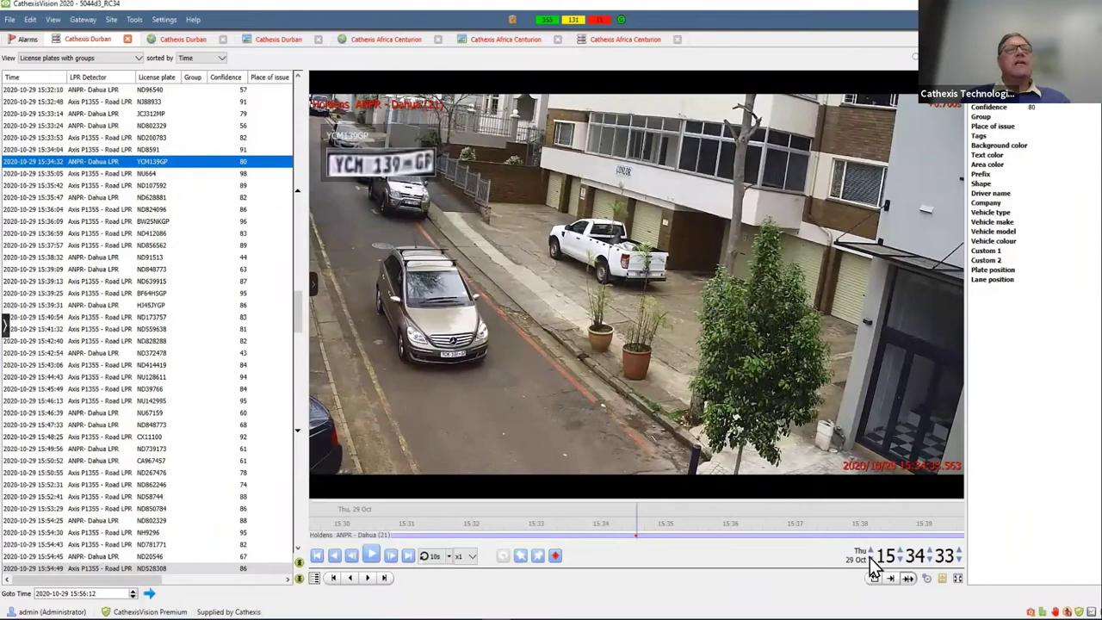
double_click(961, 561)
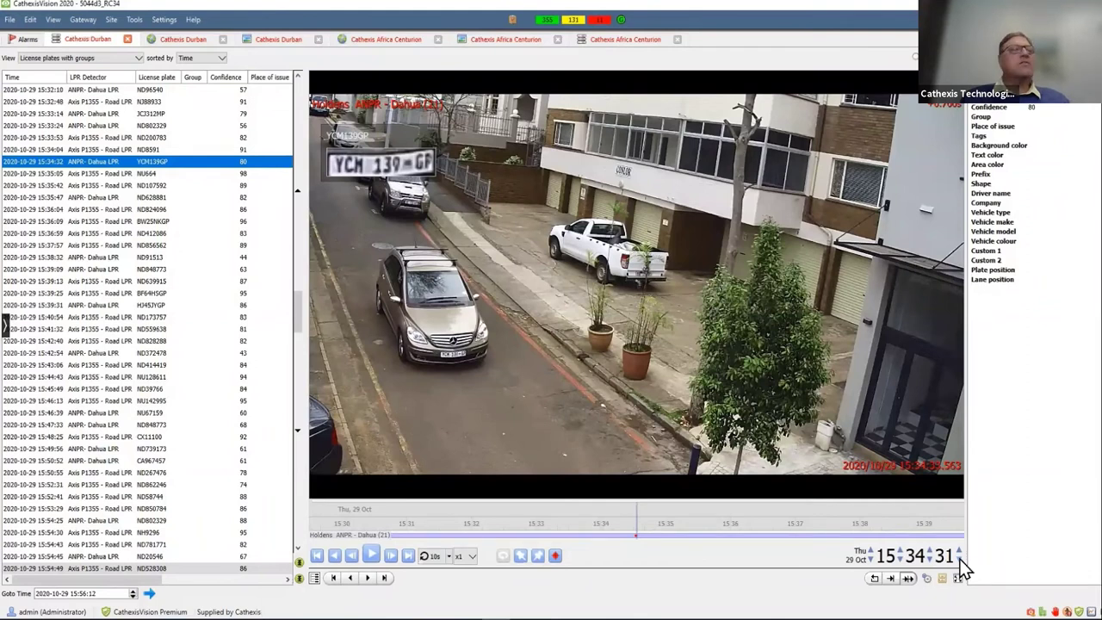
left_click(376, 556)
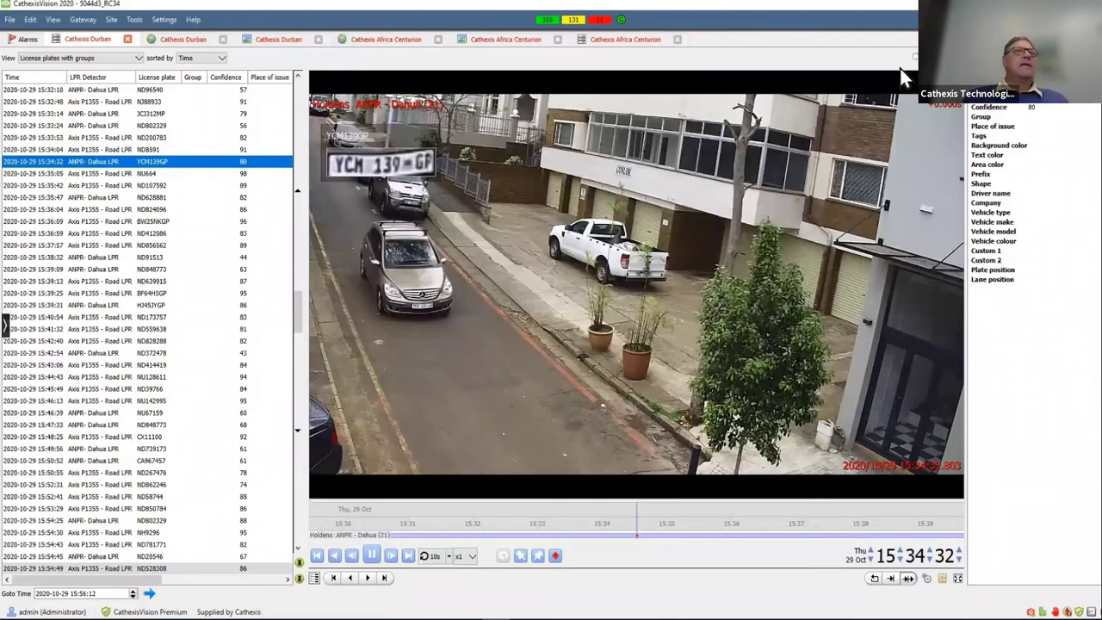
key("space")
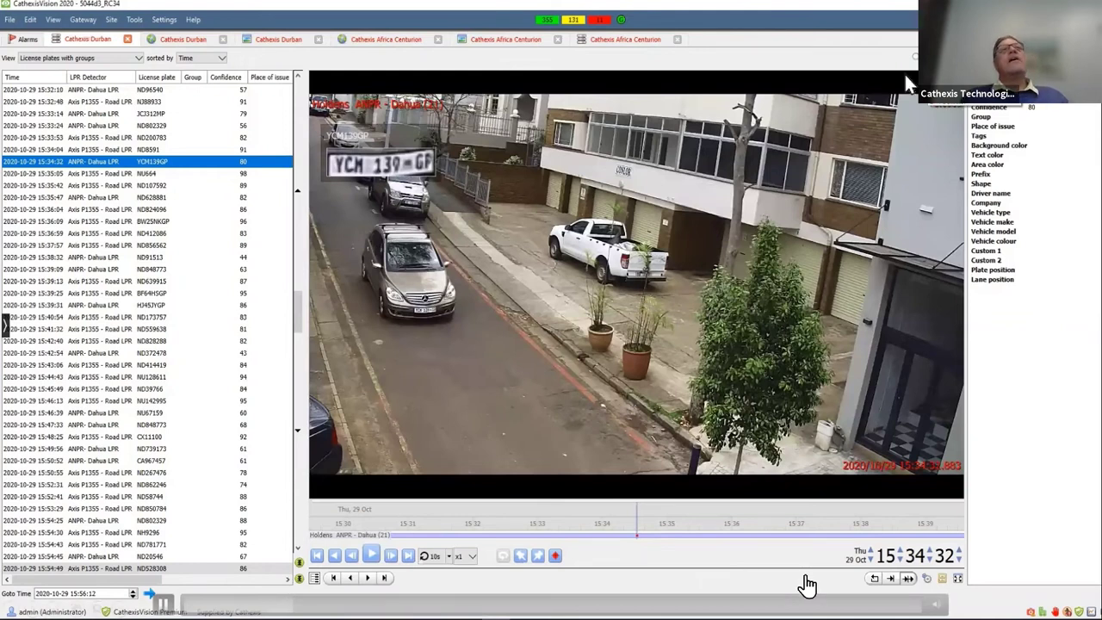
left_click(952, 107)
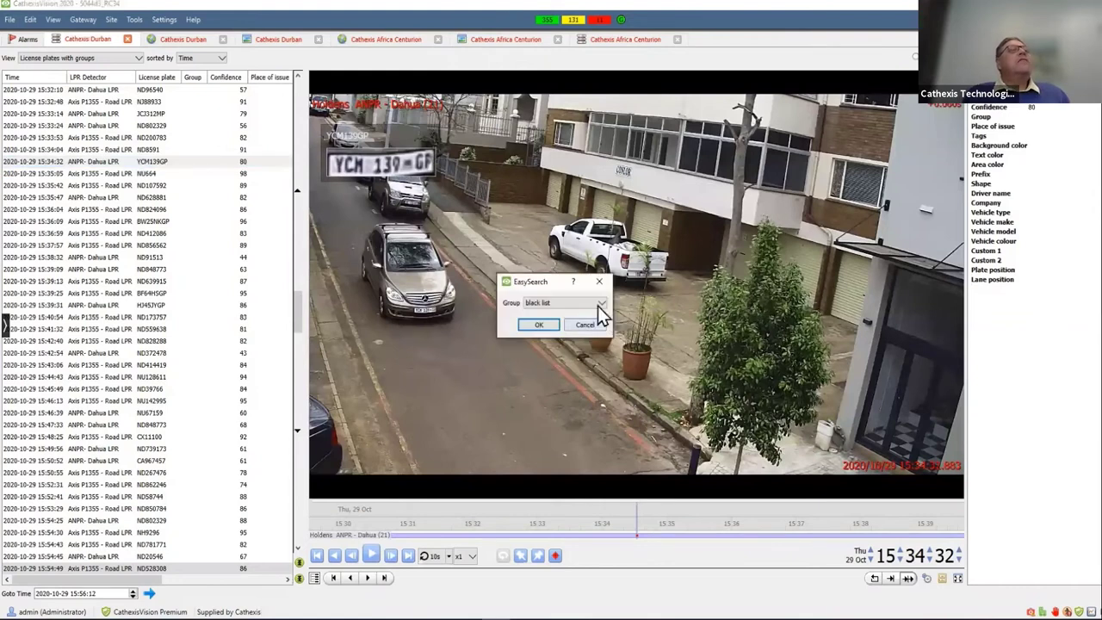
- Filter the plate list to the black list1 group
left_click(602, 303)
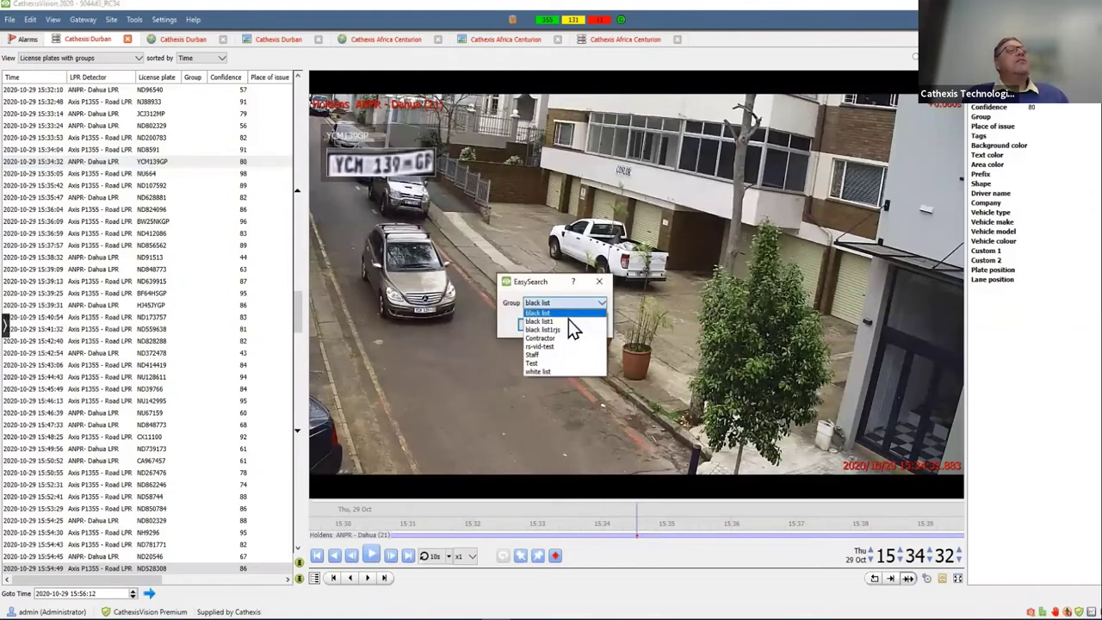
left_click(568, 320)
left_click(539, 326)
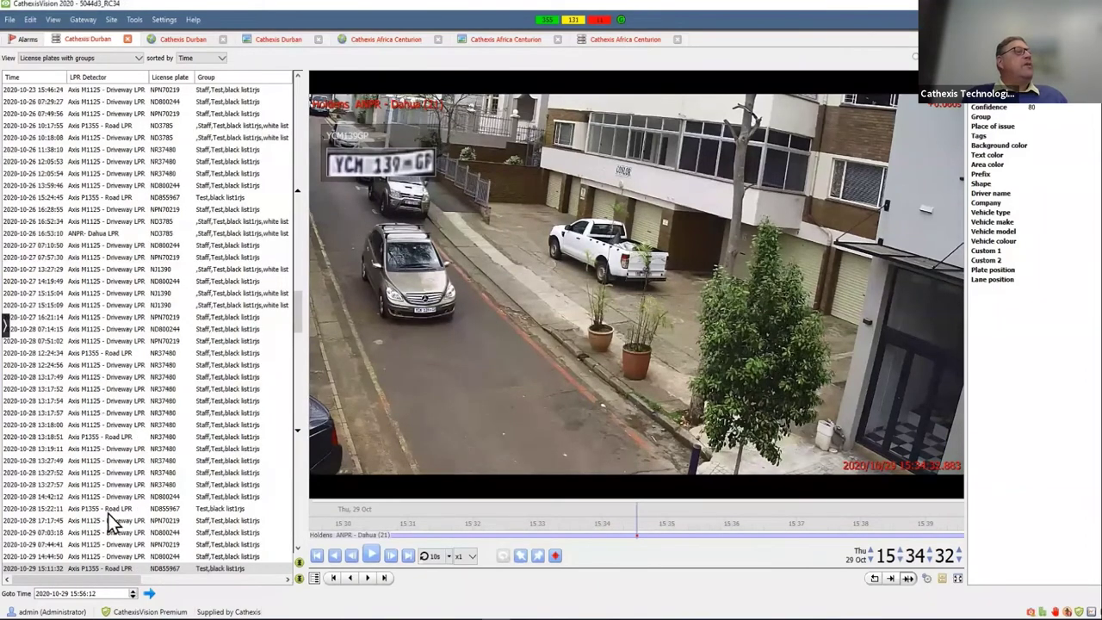
- Play back the ND800244 driveway arrival from 29 Oct
left_click(84, 532)
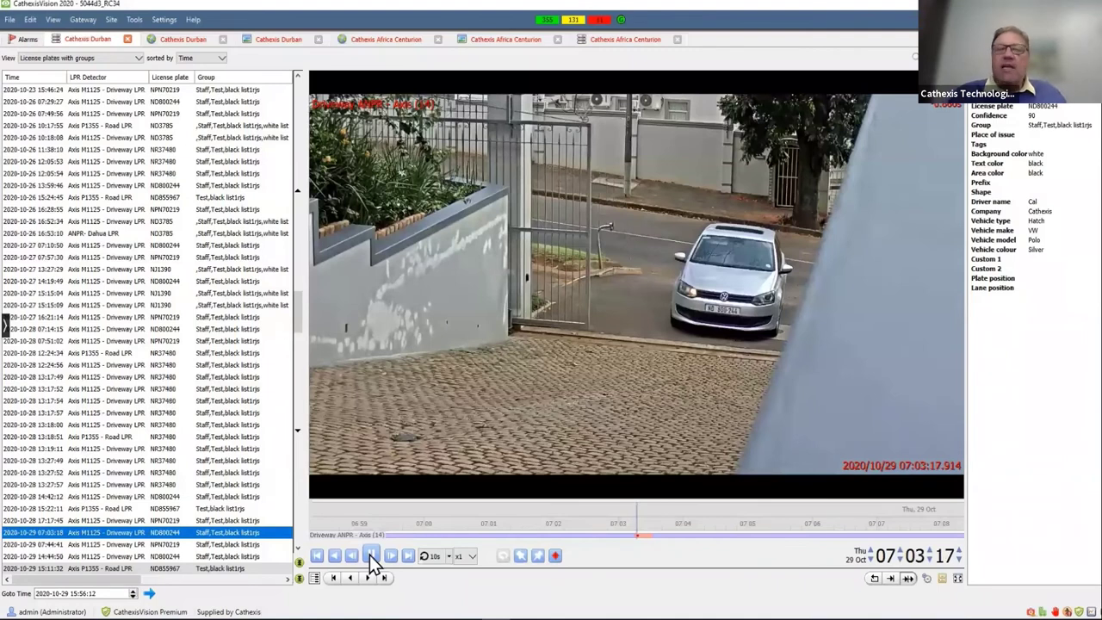
left_click(370, 554)
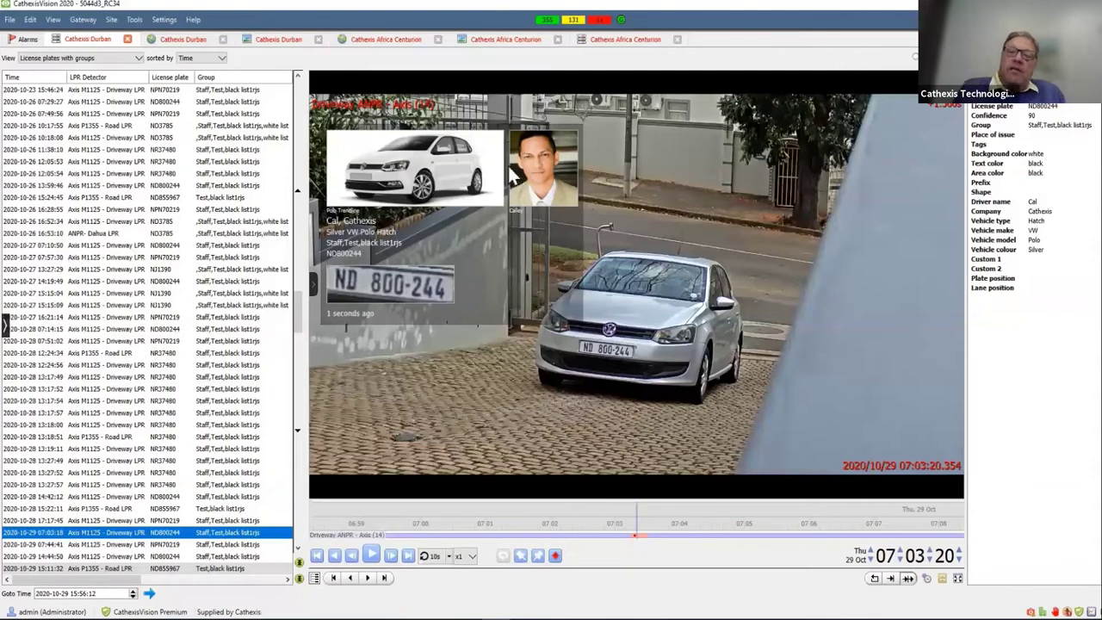
left_click(373, 555)
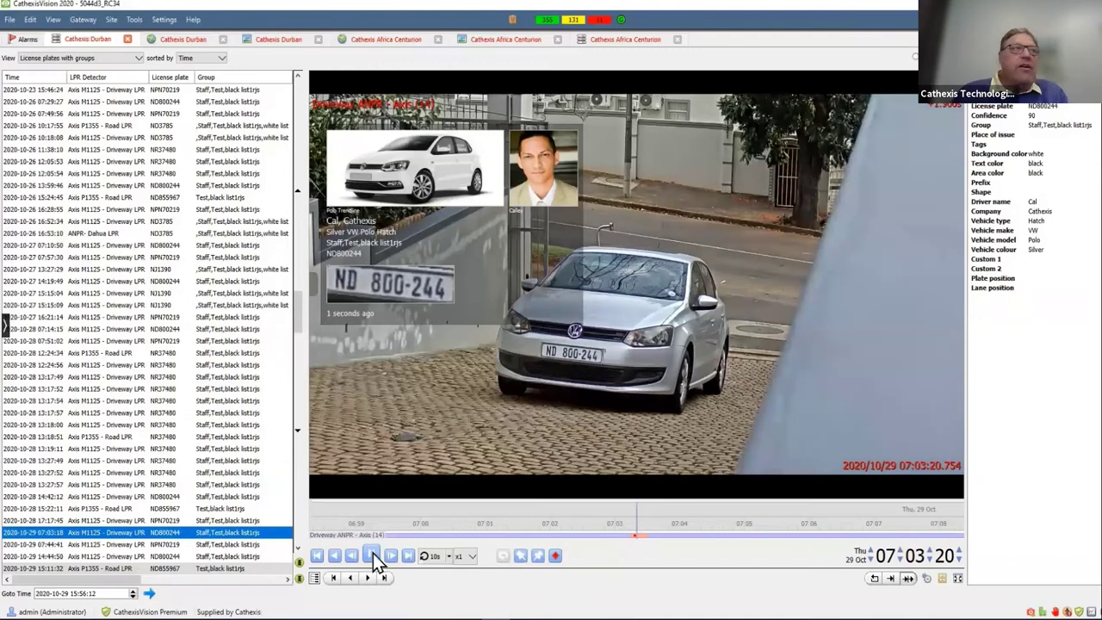
left_click(125, 437)
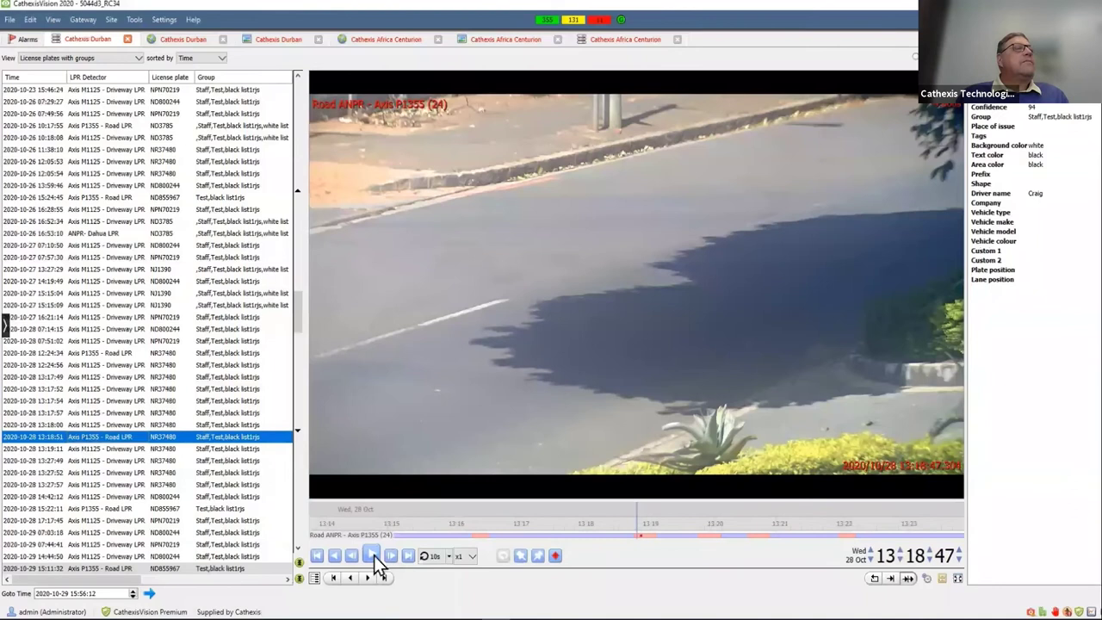
- Play the NR37480 road-camera event, then the NU67159 event from 29 Oct
left_click(373, 555)
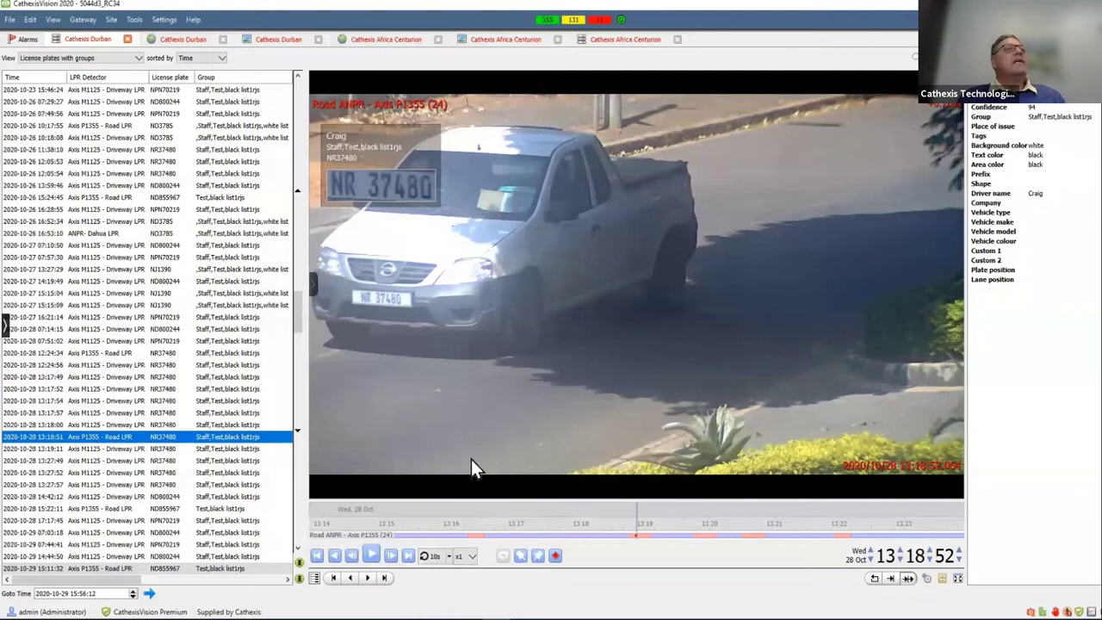
left_click(372, 555)
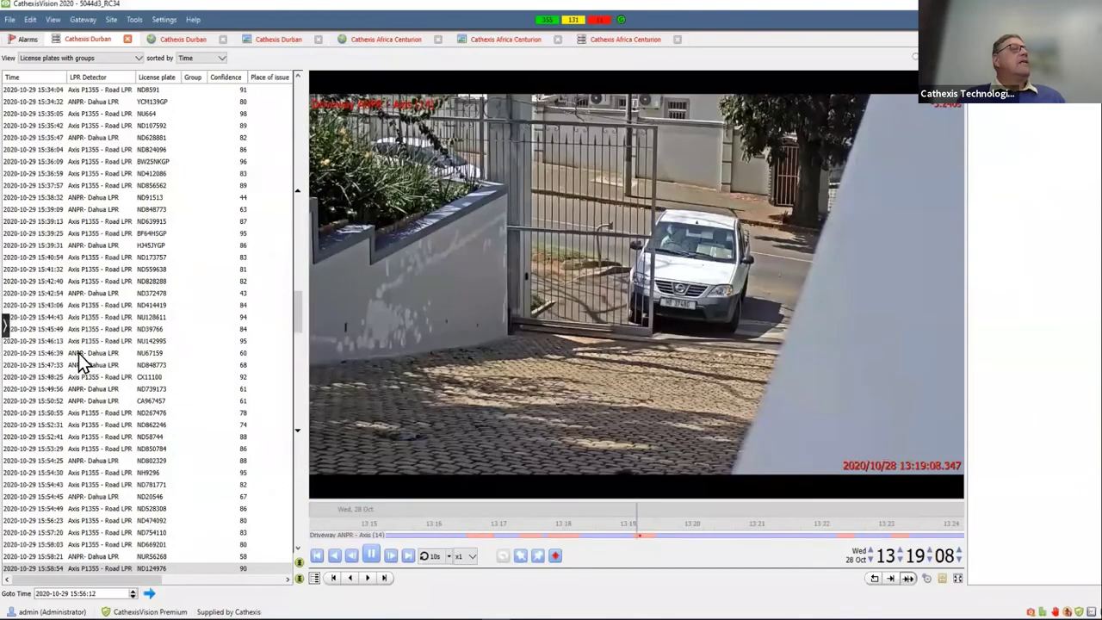
left_click(79, 353)
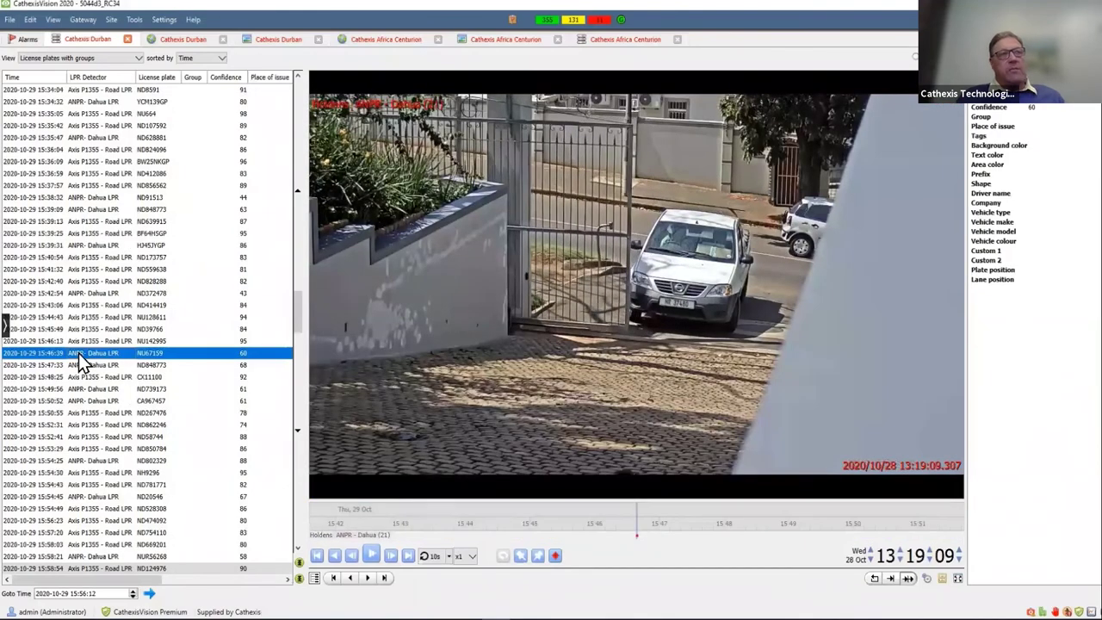
left_click(372, 554)
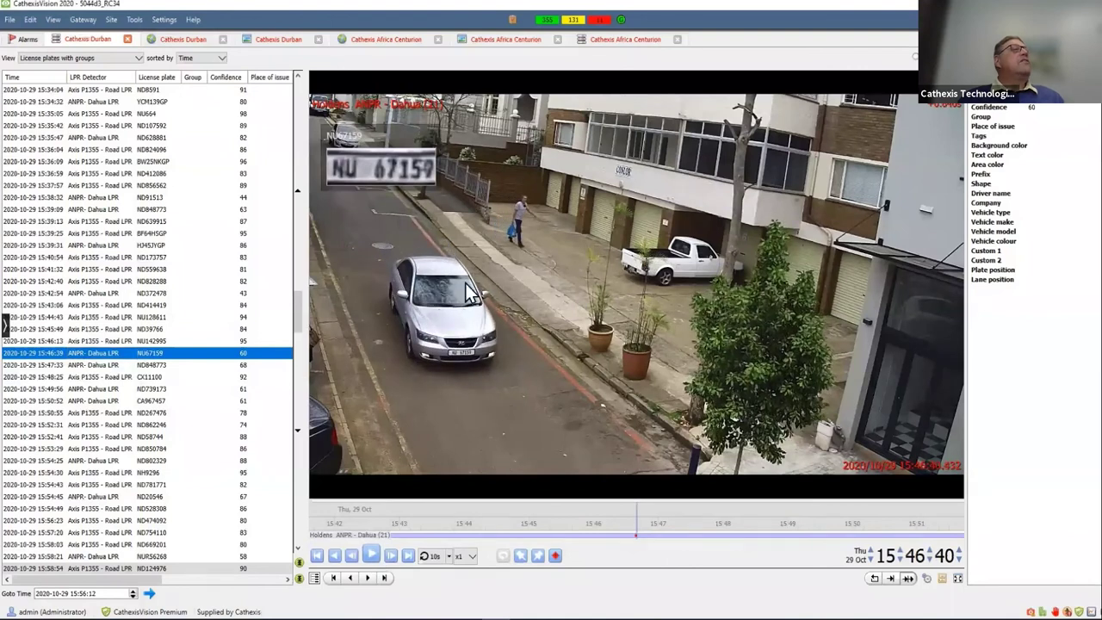
right_click(149, 354)
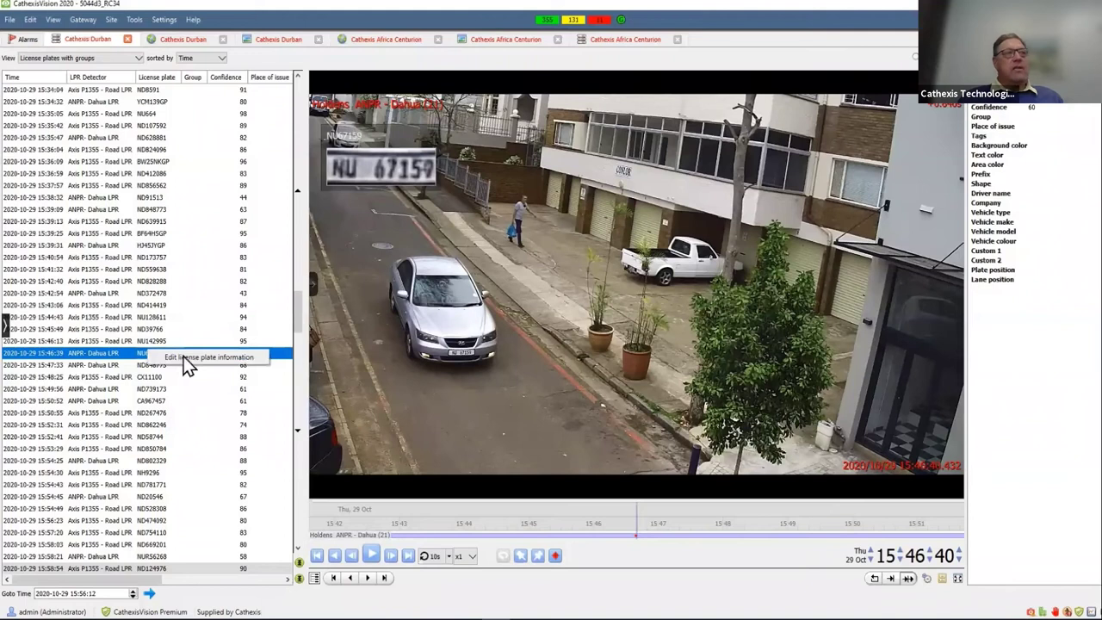
left_click(258, 360)
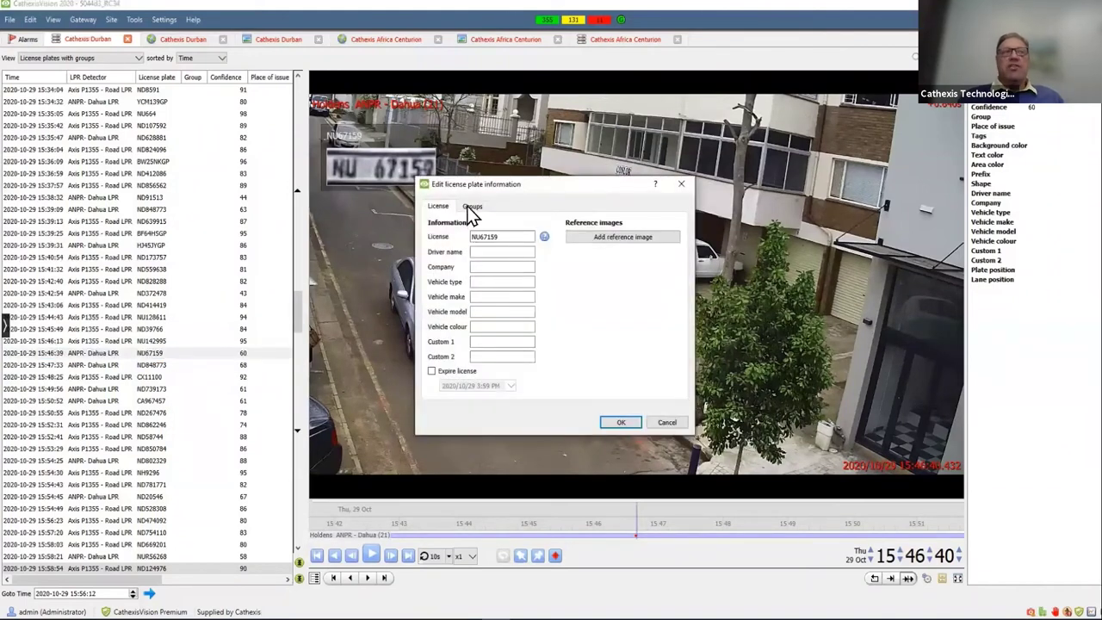
left_click(490, 251)
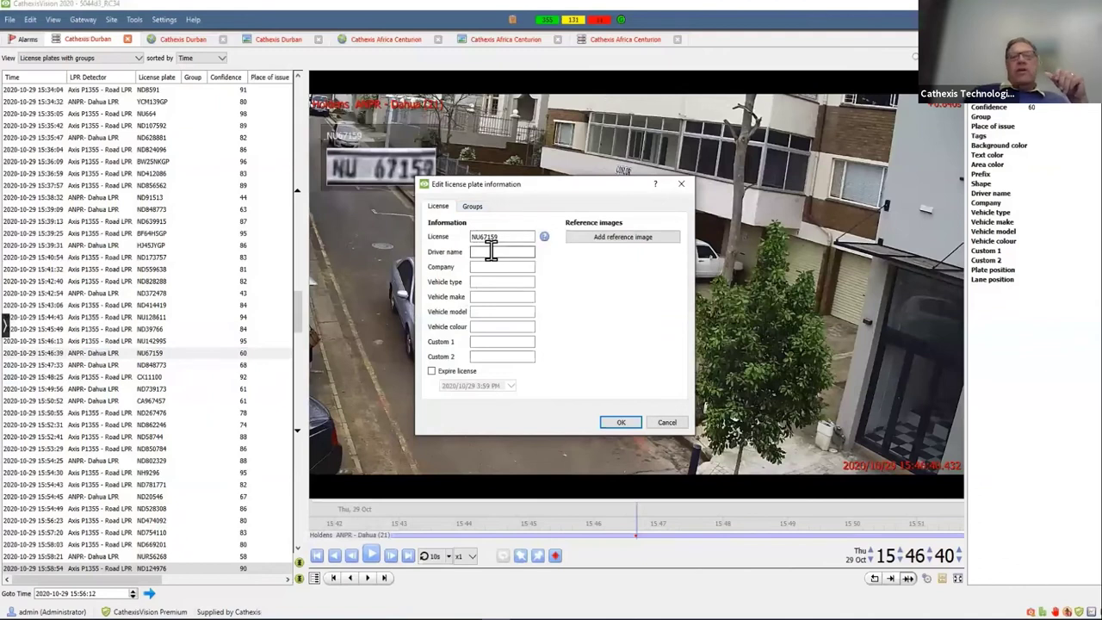
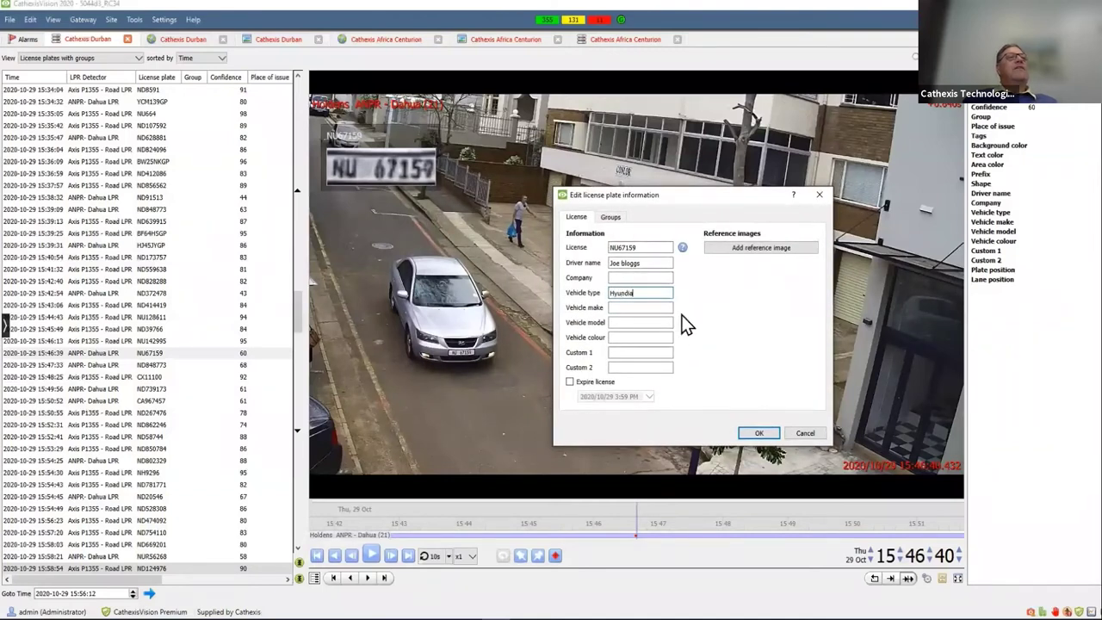
left_click(643, 323)
left_click(643, 338)
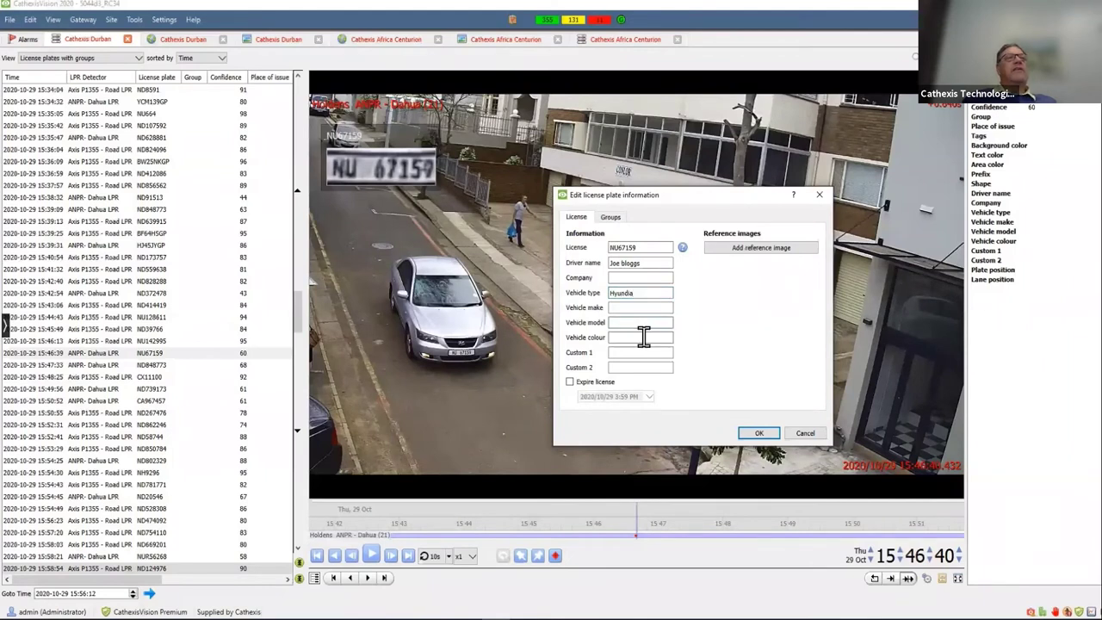
type("Sil")
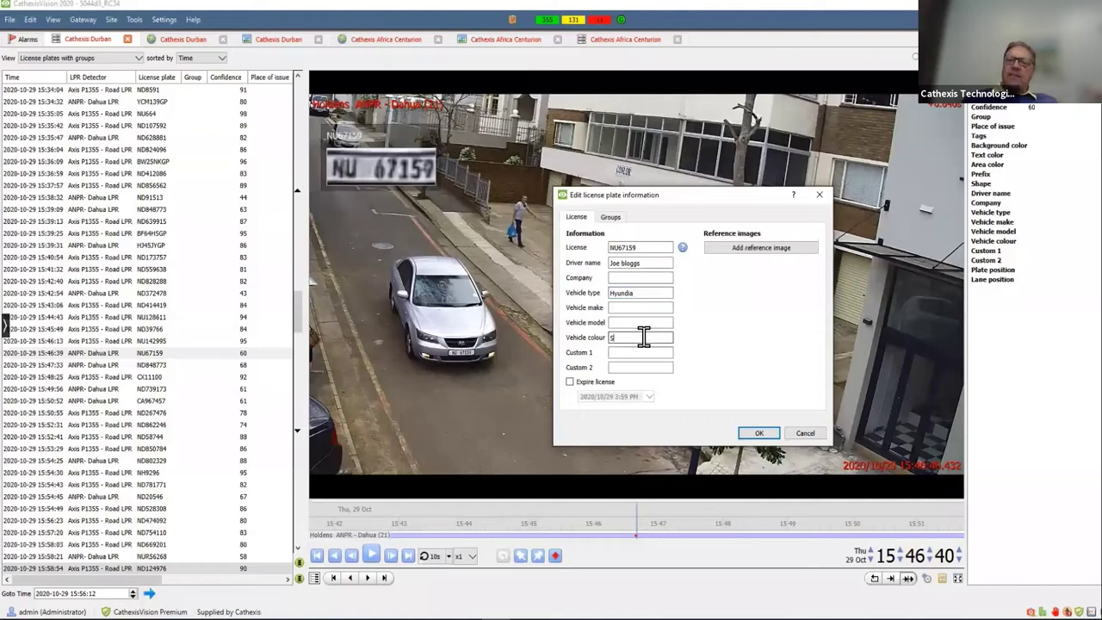
type("ver")
left_click(761, 247)
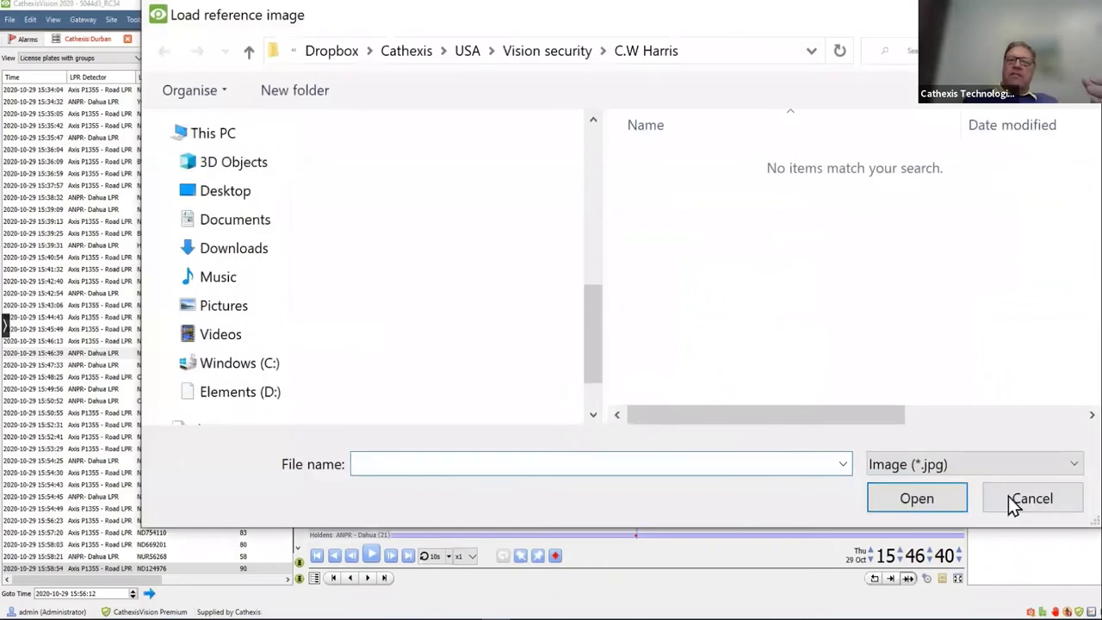
left_click(1008, 495)
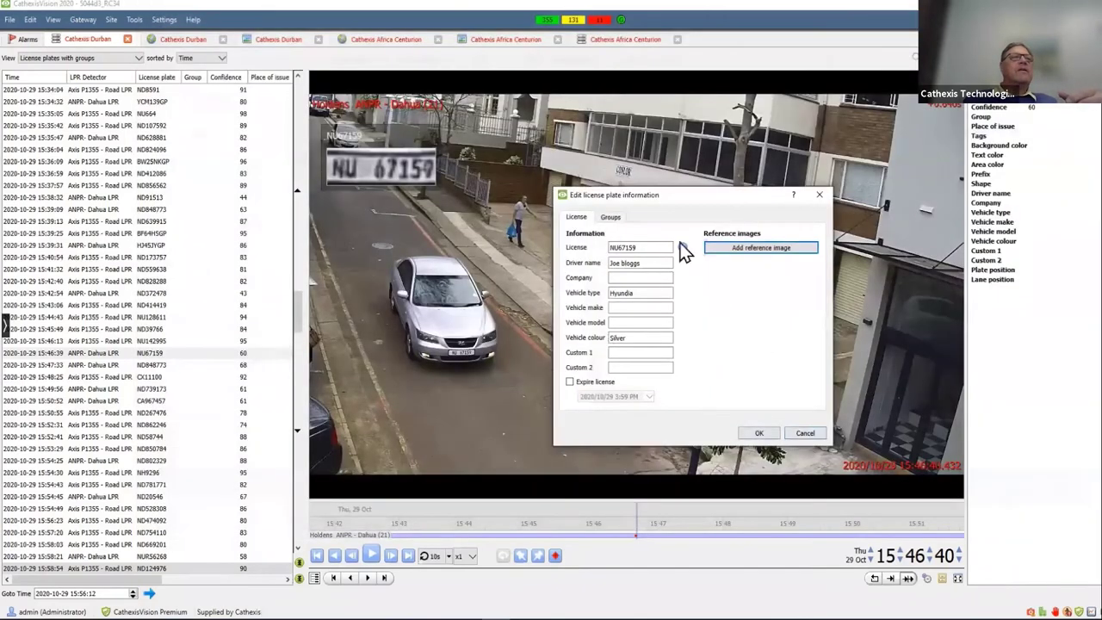
left_click(611, 219)
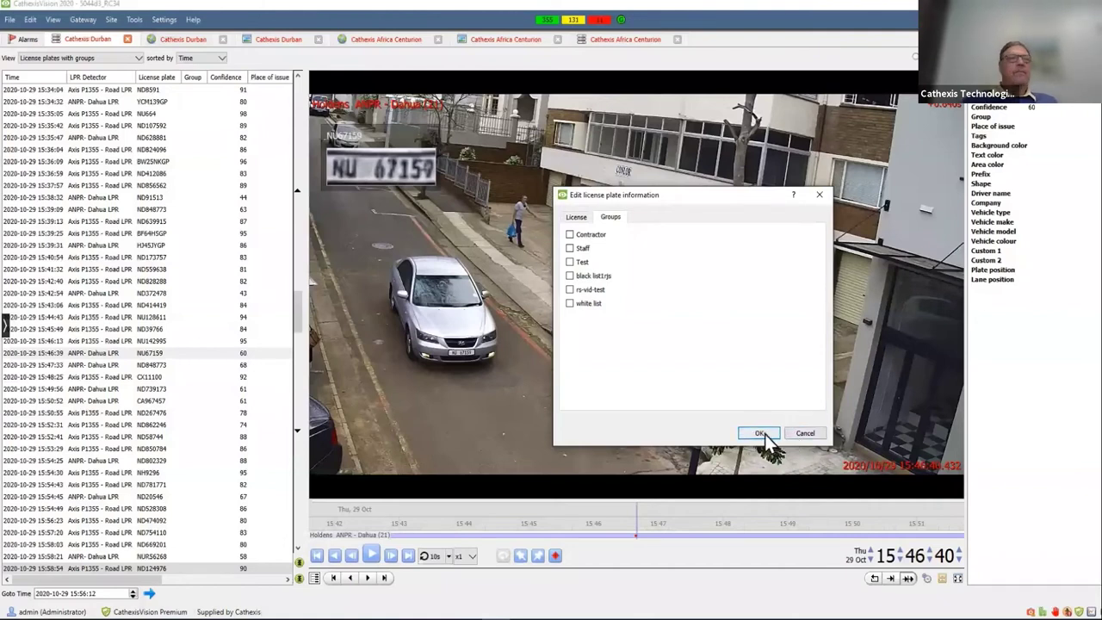
left_click(759, 433)
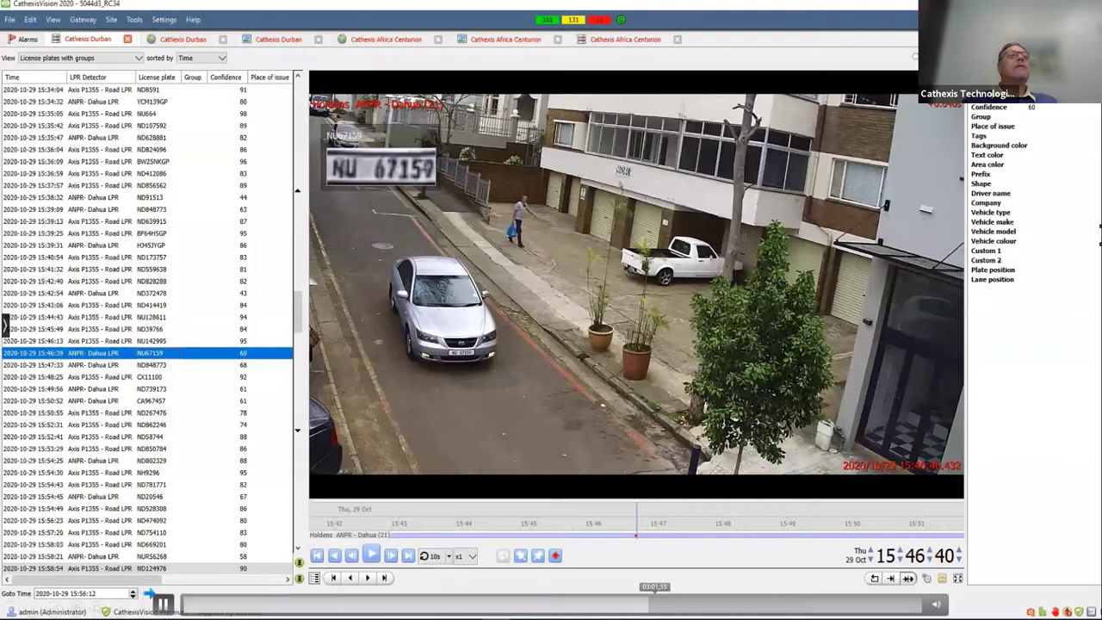
left_click(148, 342)
left_click(137, 352)
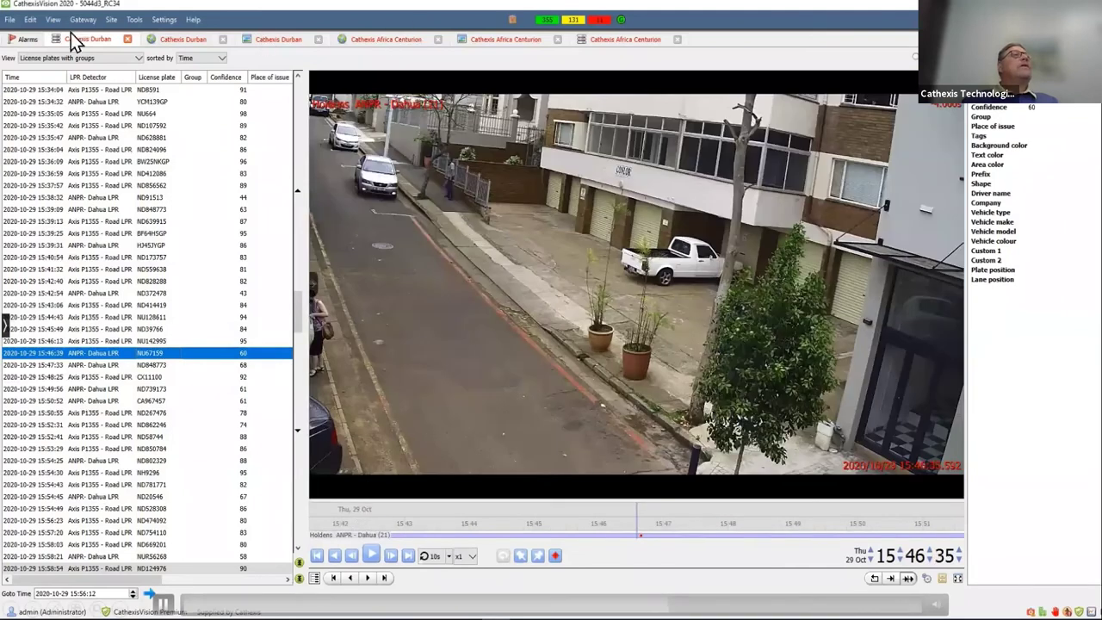
left_click(633, 39)
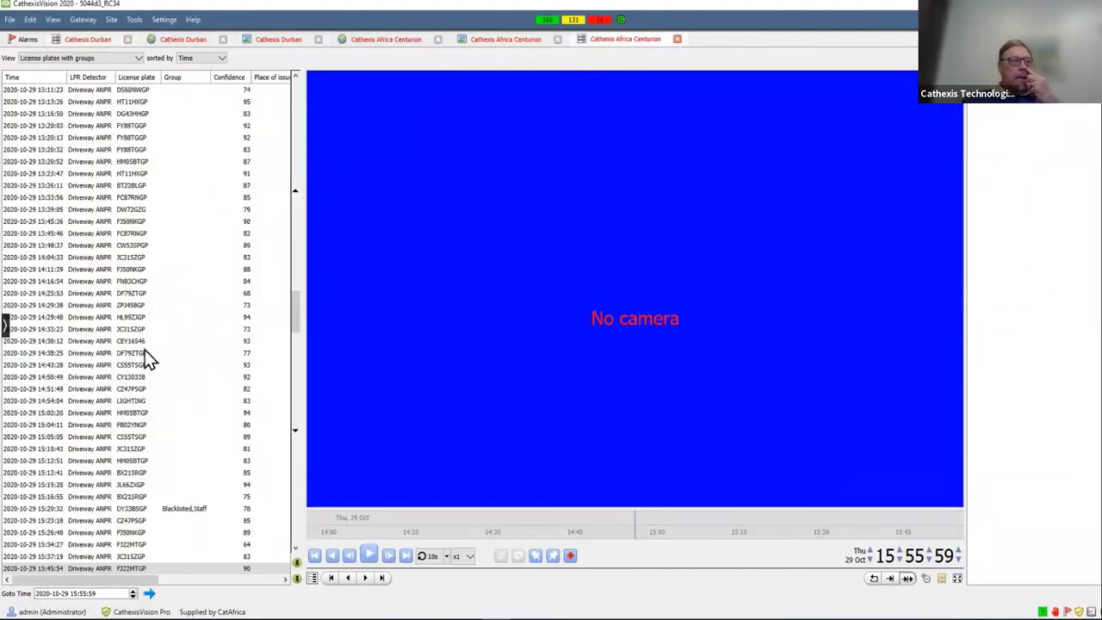
left_click(84, 344)
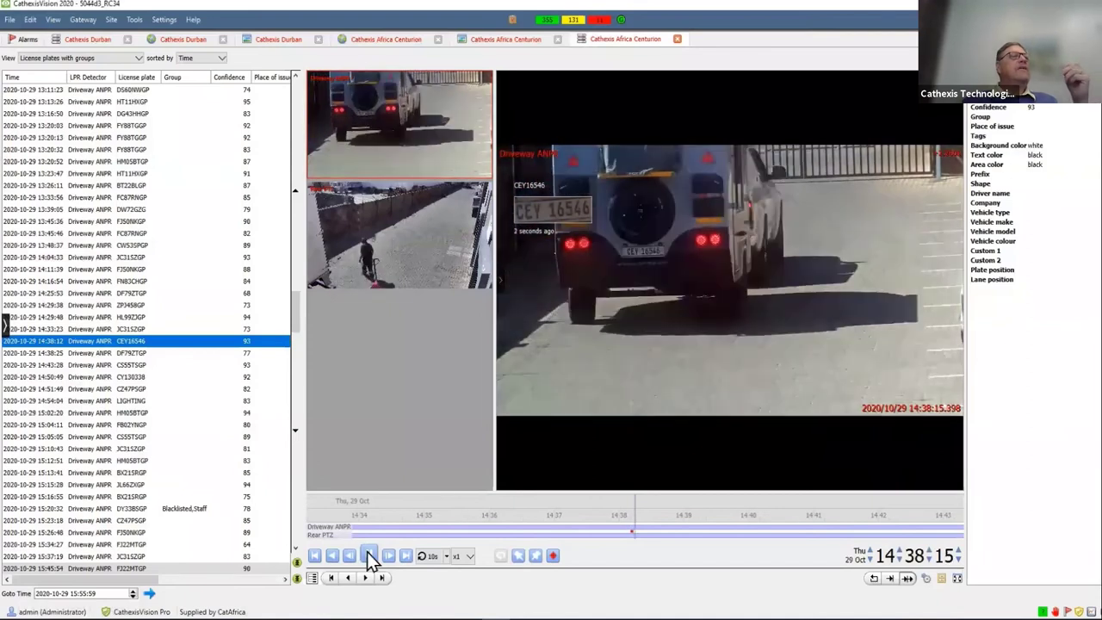
left_click(511, 42)
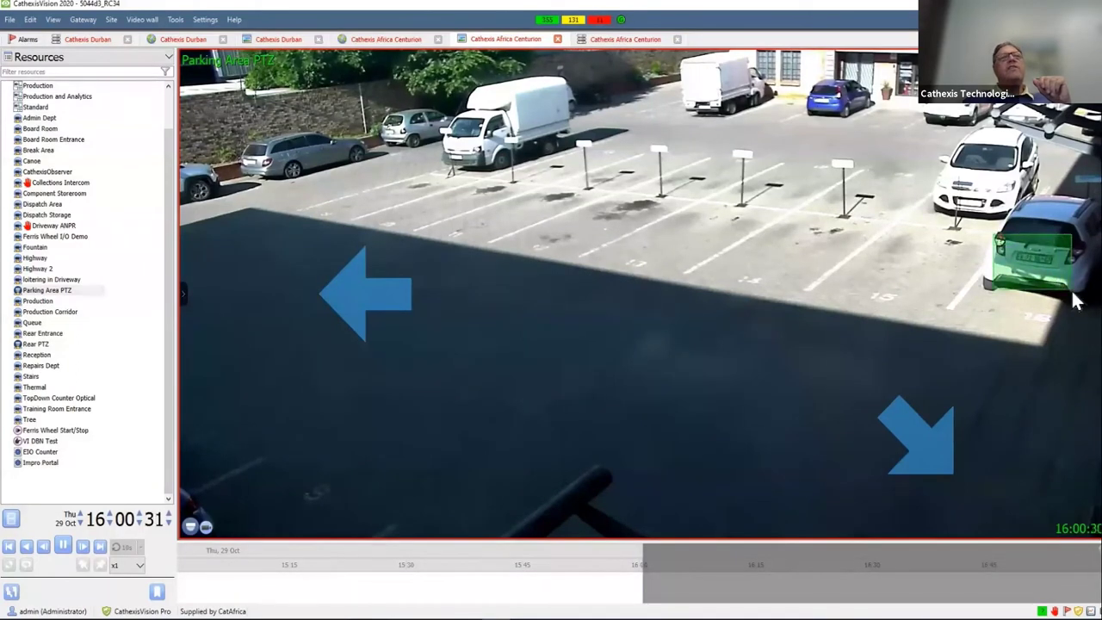
left_click_drag(1074, 301, 632, 404)
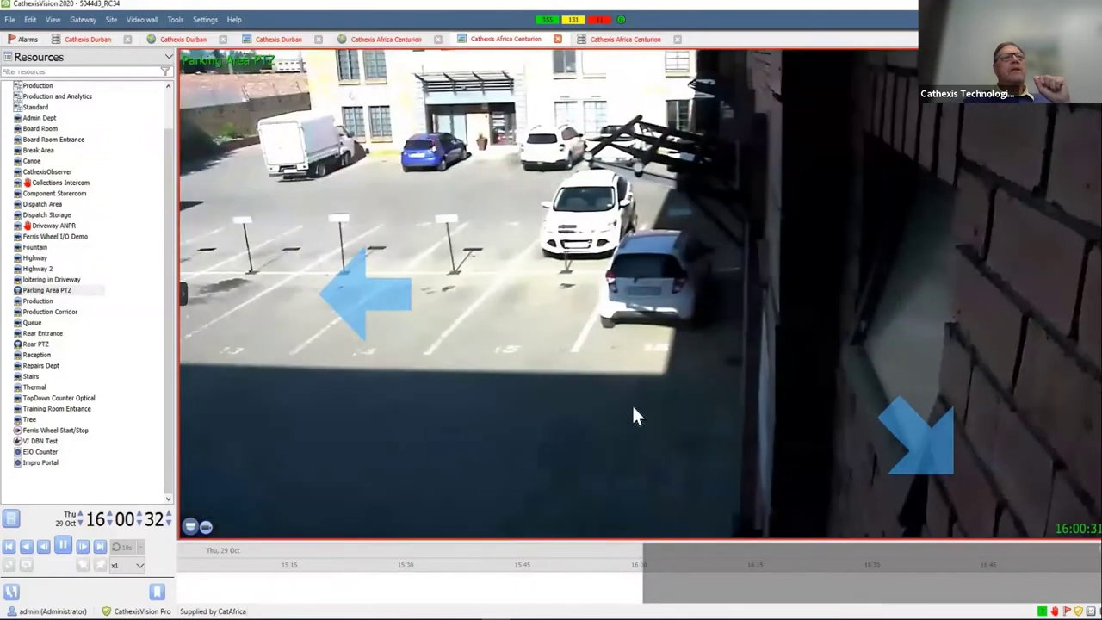
scroll(630, 402, "up", 5)
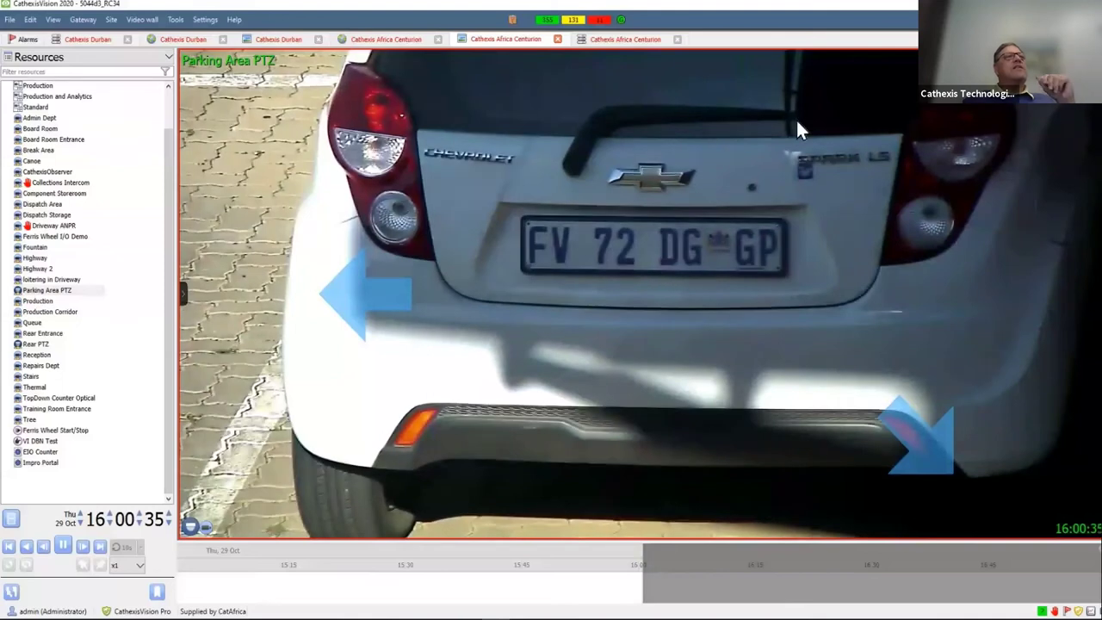
left_click(611, 42)
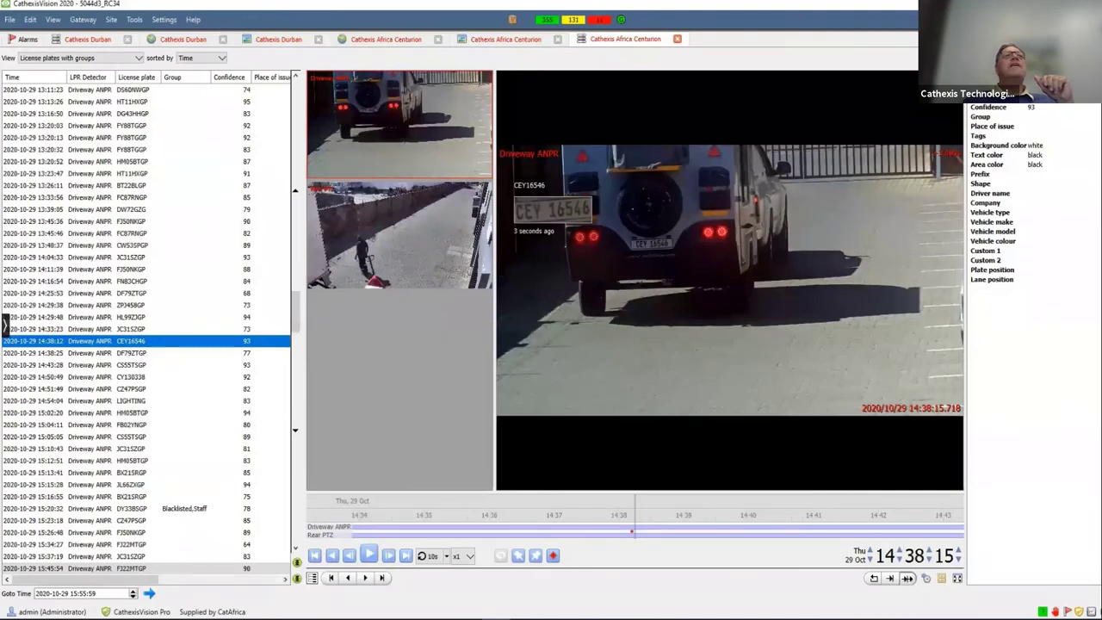
- Apply a filter condition of License plate contains '72dg' to the Centurion plate list
key("ctrl+f")
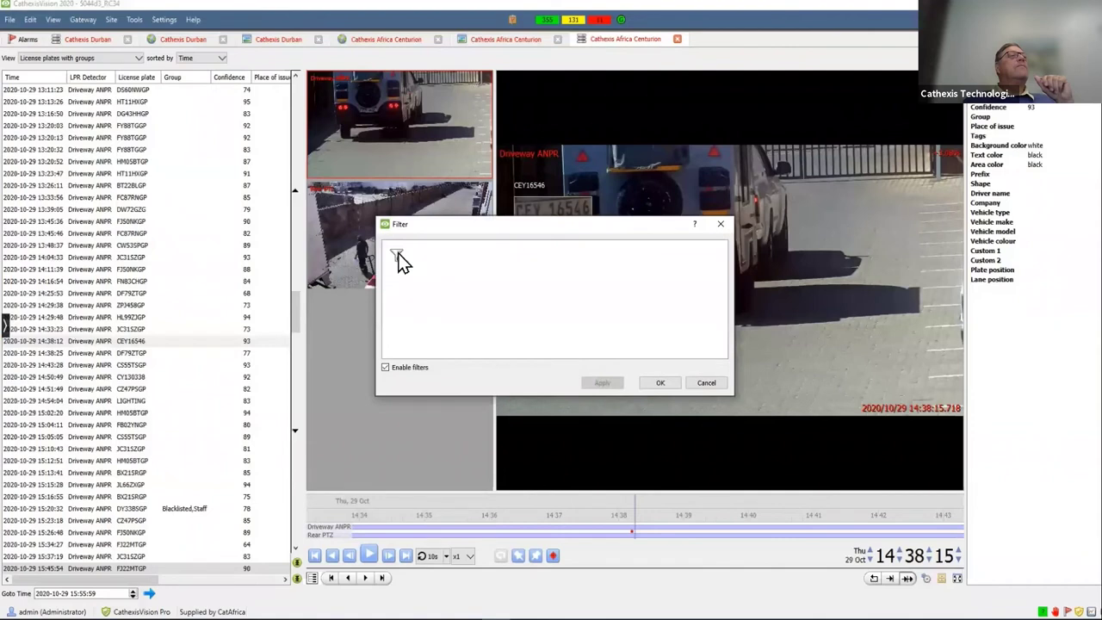
left_click(398, 254)
left_click(415, 258)
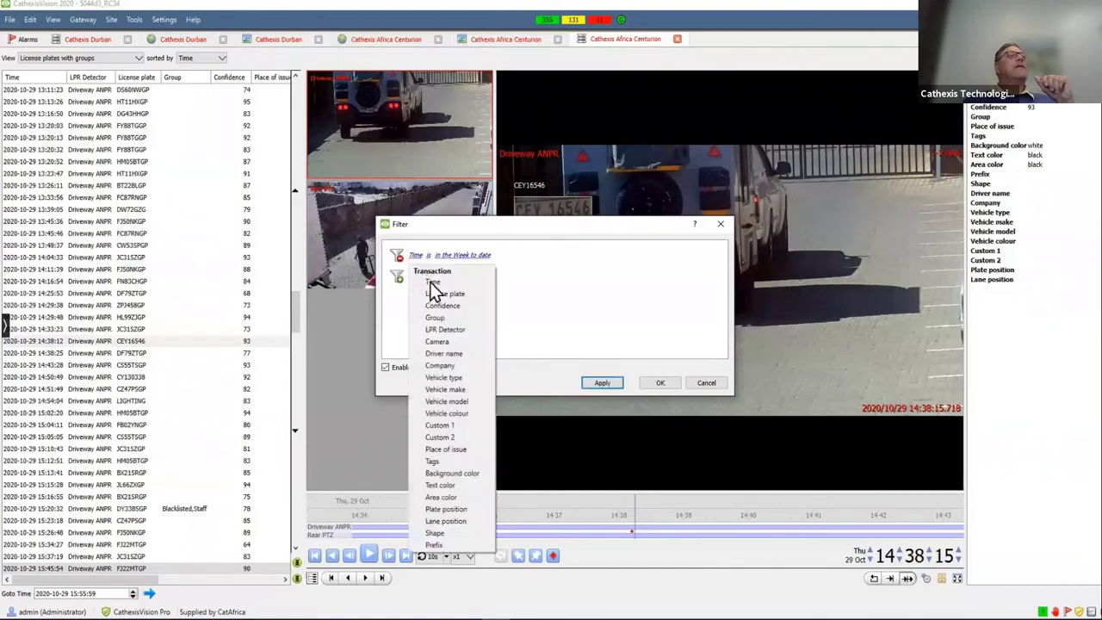
left_click(437, 294)
left_click(465, 258)
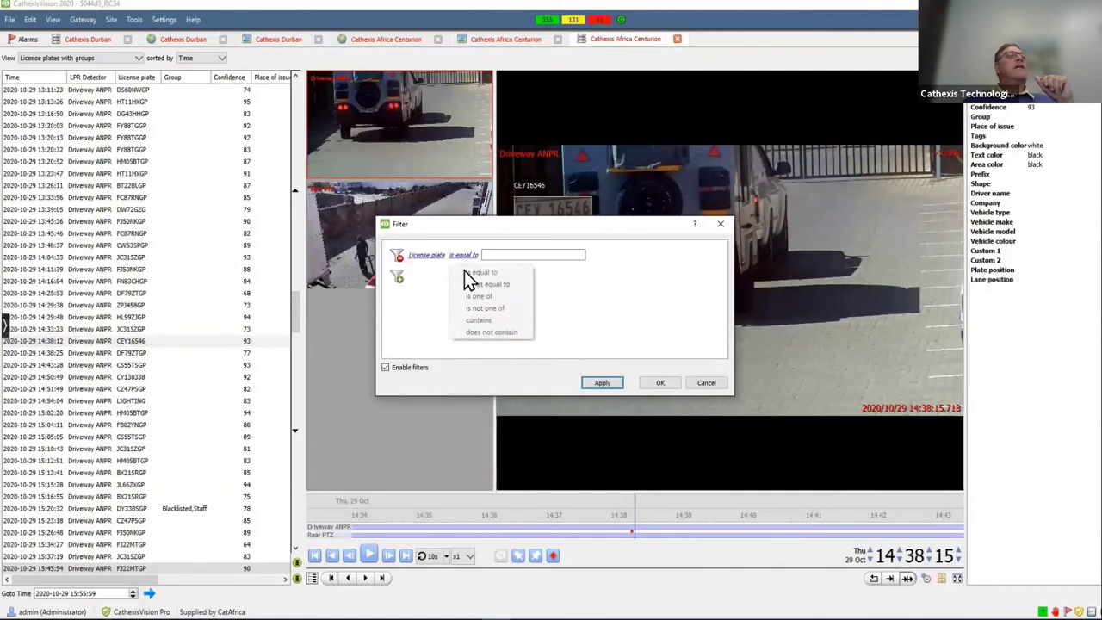
left_click(471, 321)
left_click(515, 253)
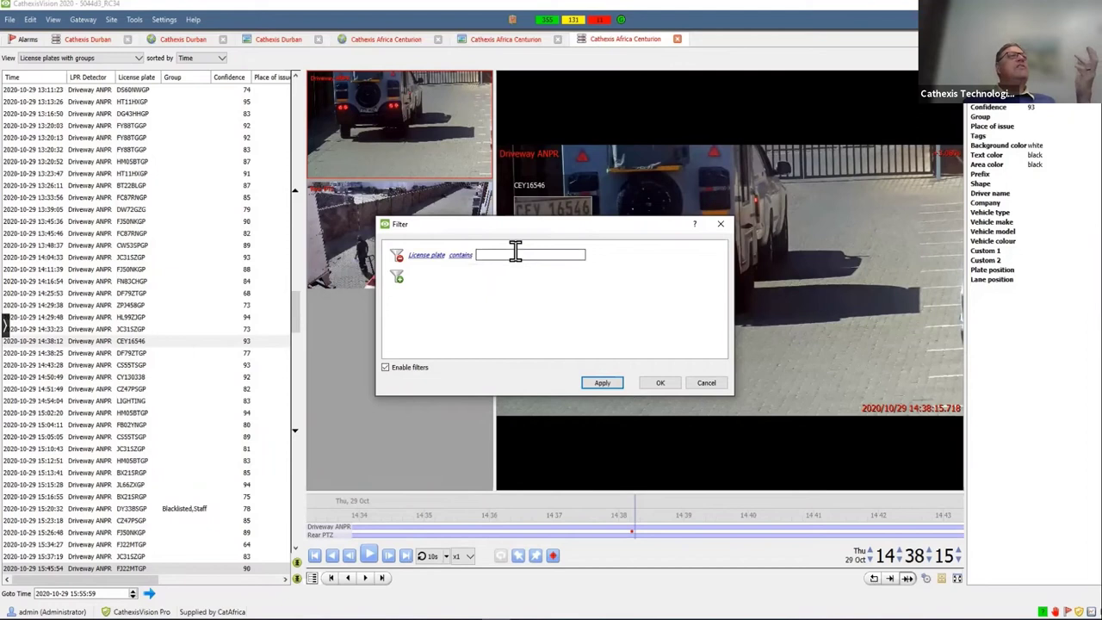
type("72dg")
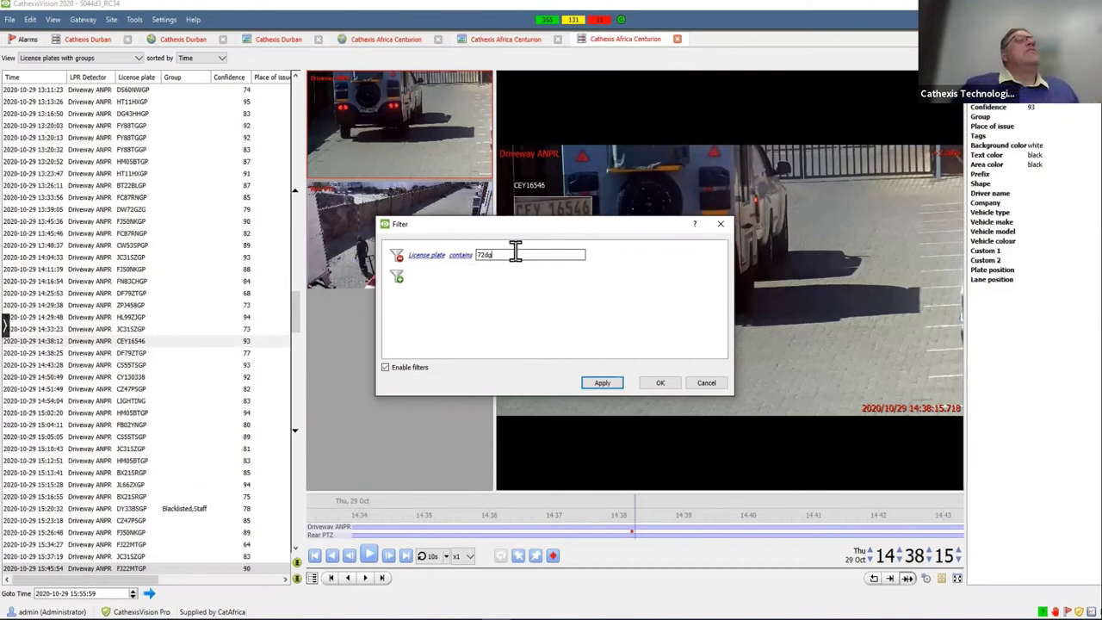
left_click(596, 384)
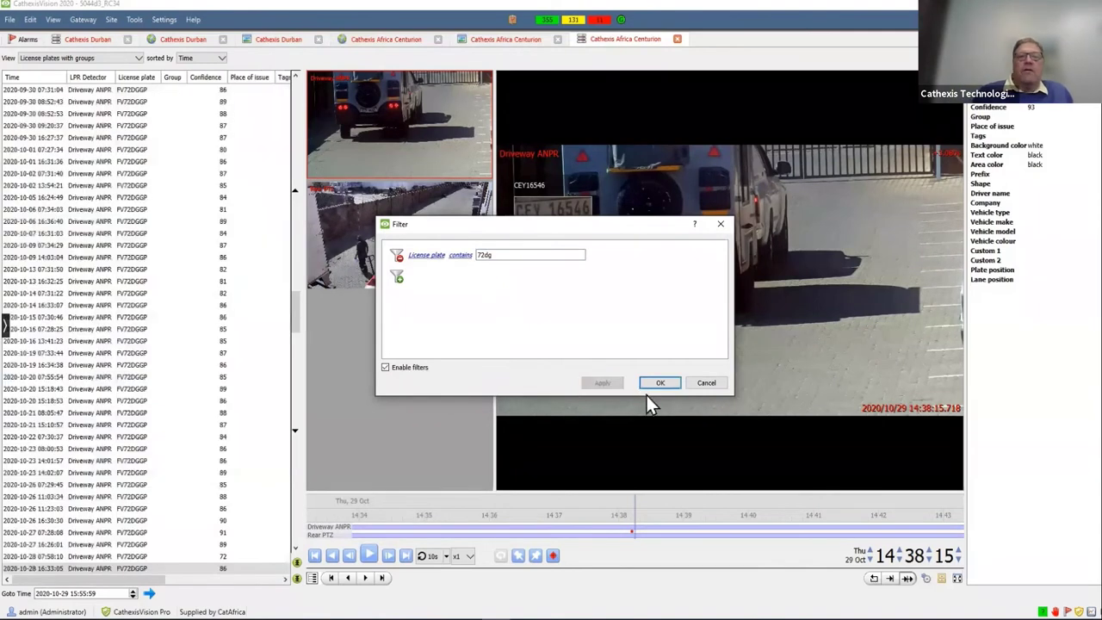
left_click(659, 382)
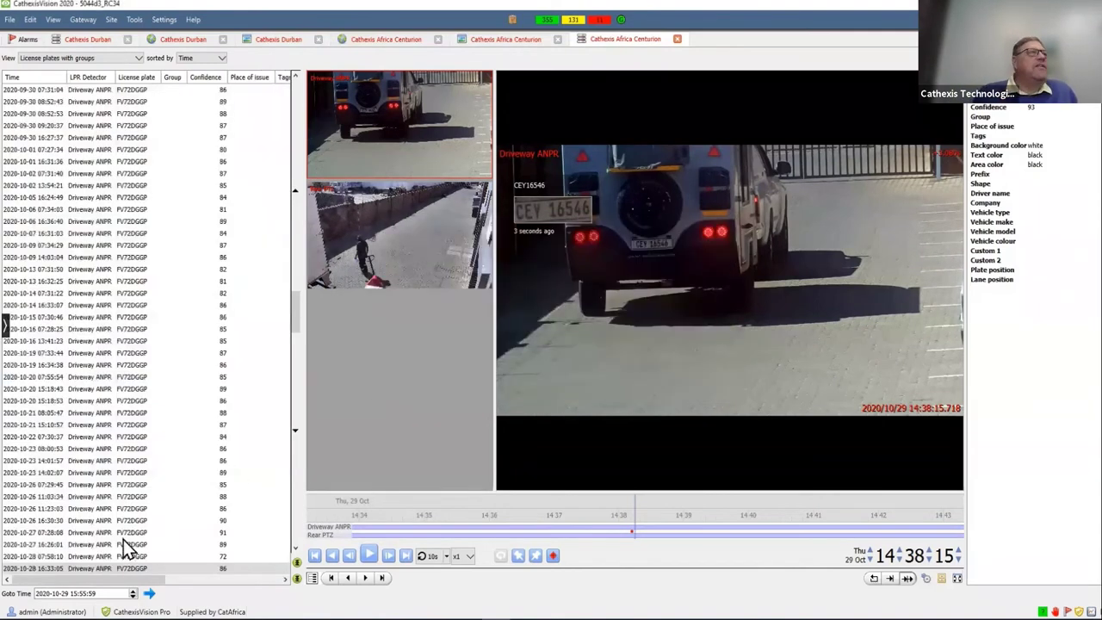
- Play back the 27 Oct 07:28:08 FV72DGGP sighting, then pause it
left_click(123, 534)
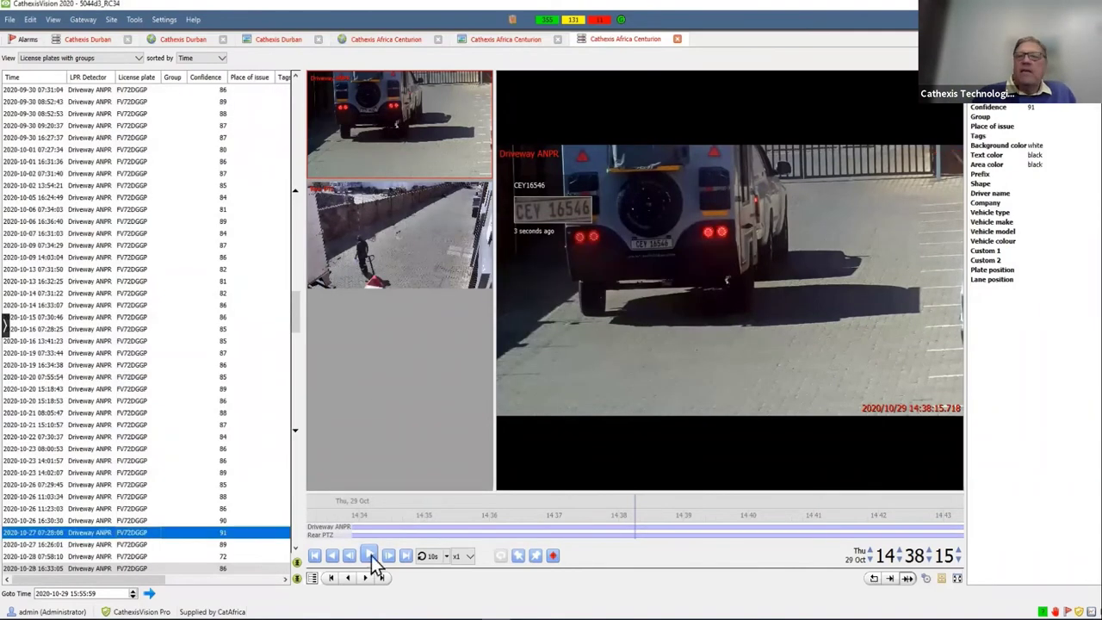
left_click(372, 554)
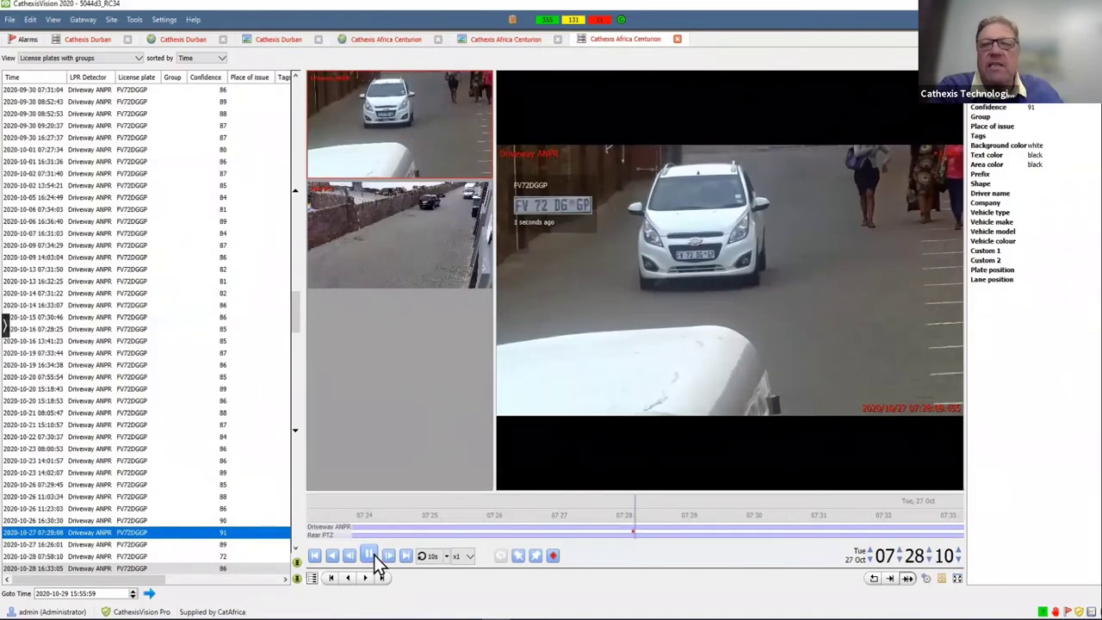
left_click(370, 555)
- Play the 27 Oct 16:26:01 sighting, then the 28 Oct 07:58 sighting
left_click(145, 545)
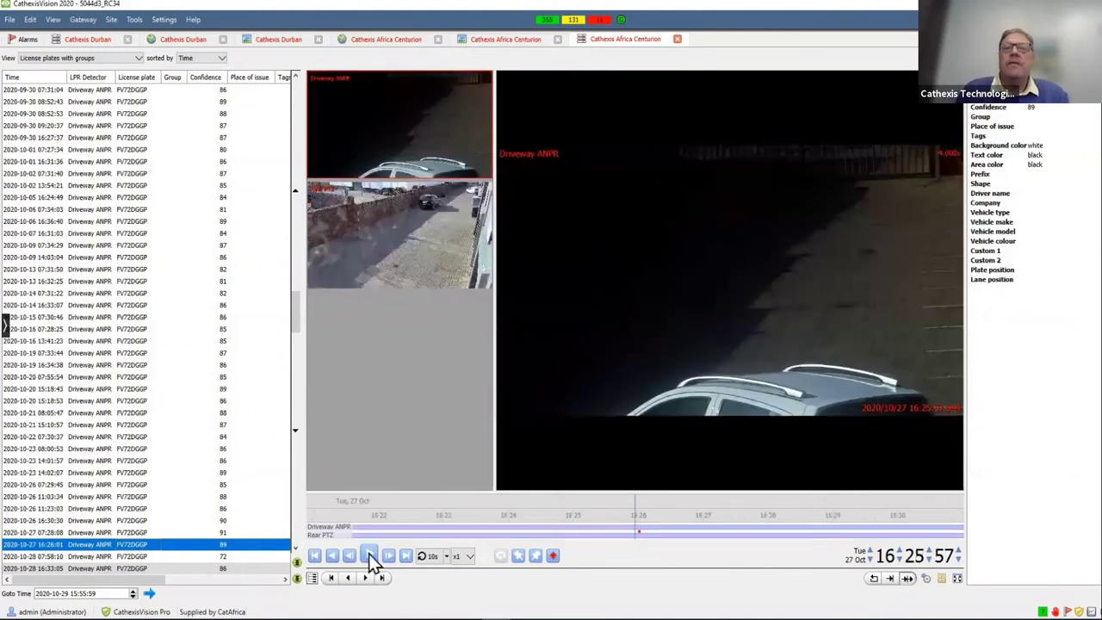
left_click(368, 555)
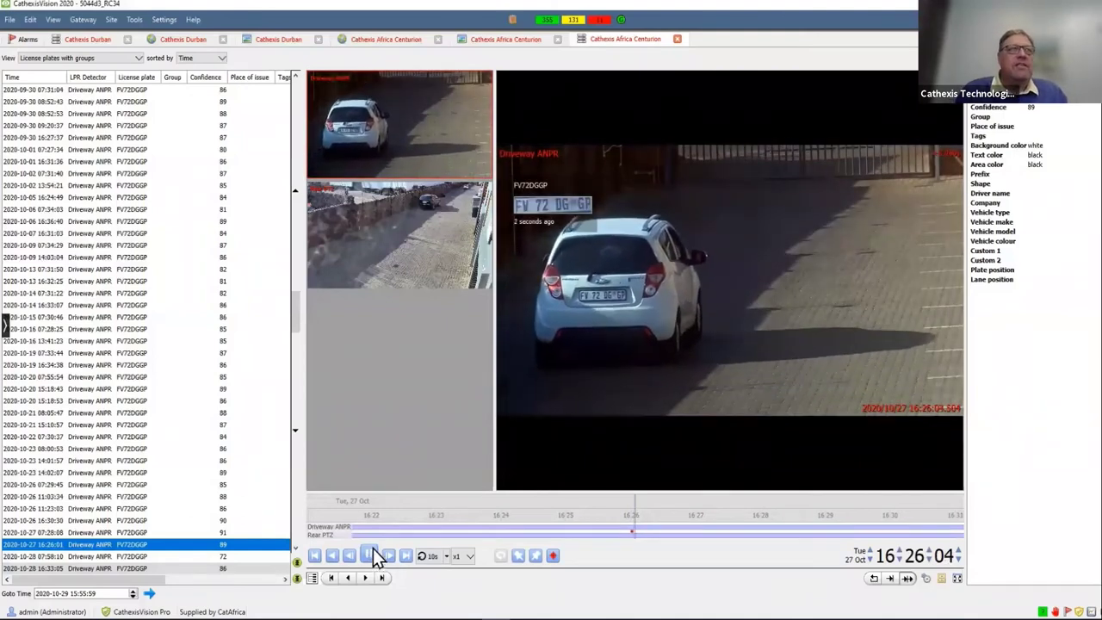
key("Down")
left_click(374, 545)
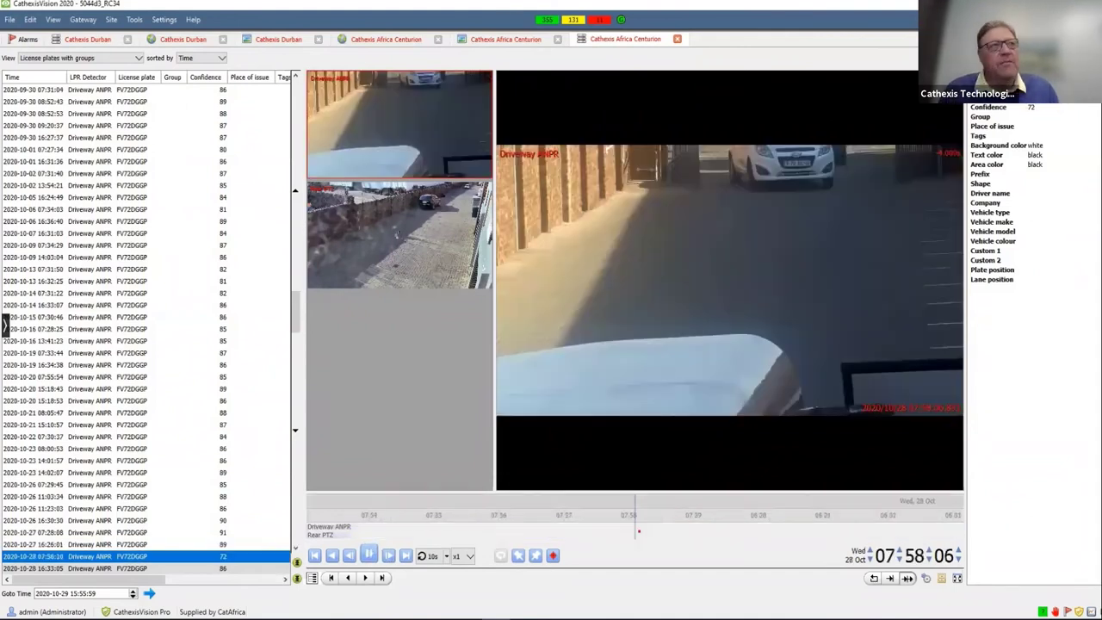